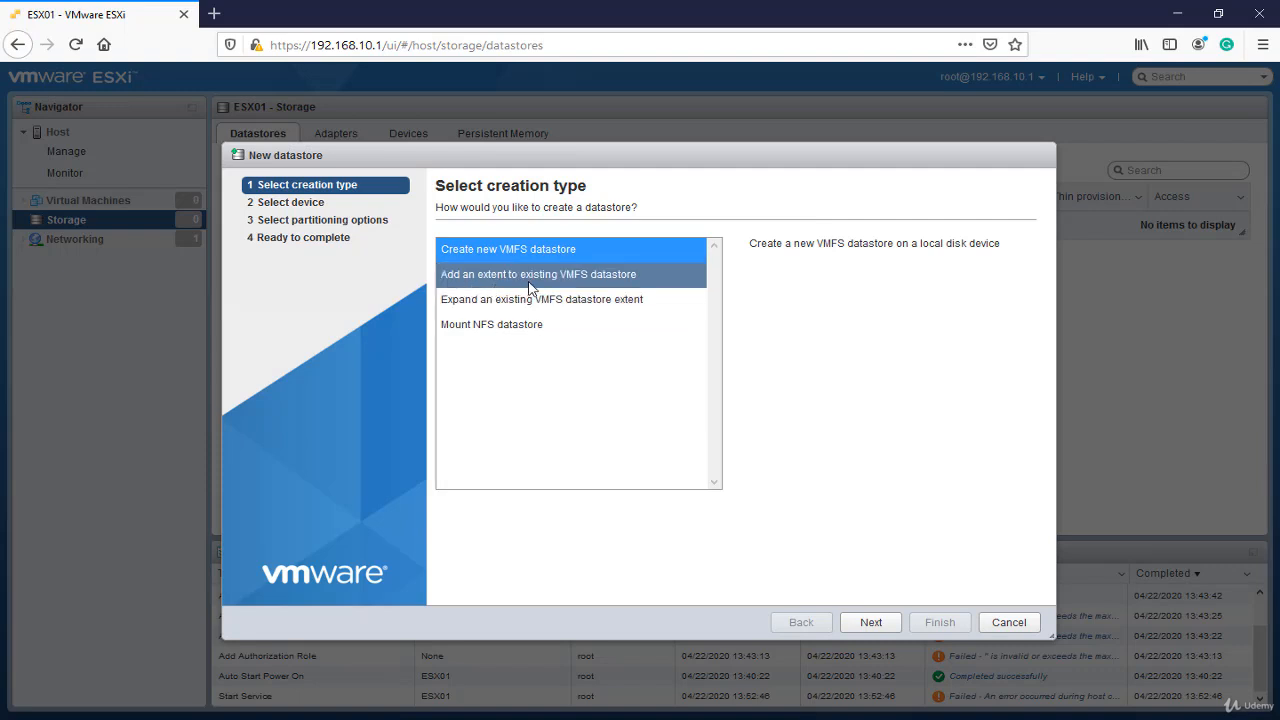
Review the datastore creation types for adding an extent, expanding an existing extent and mounting an NFS datastore
click(560, 283)
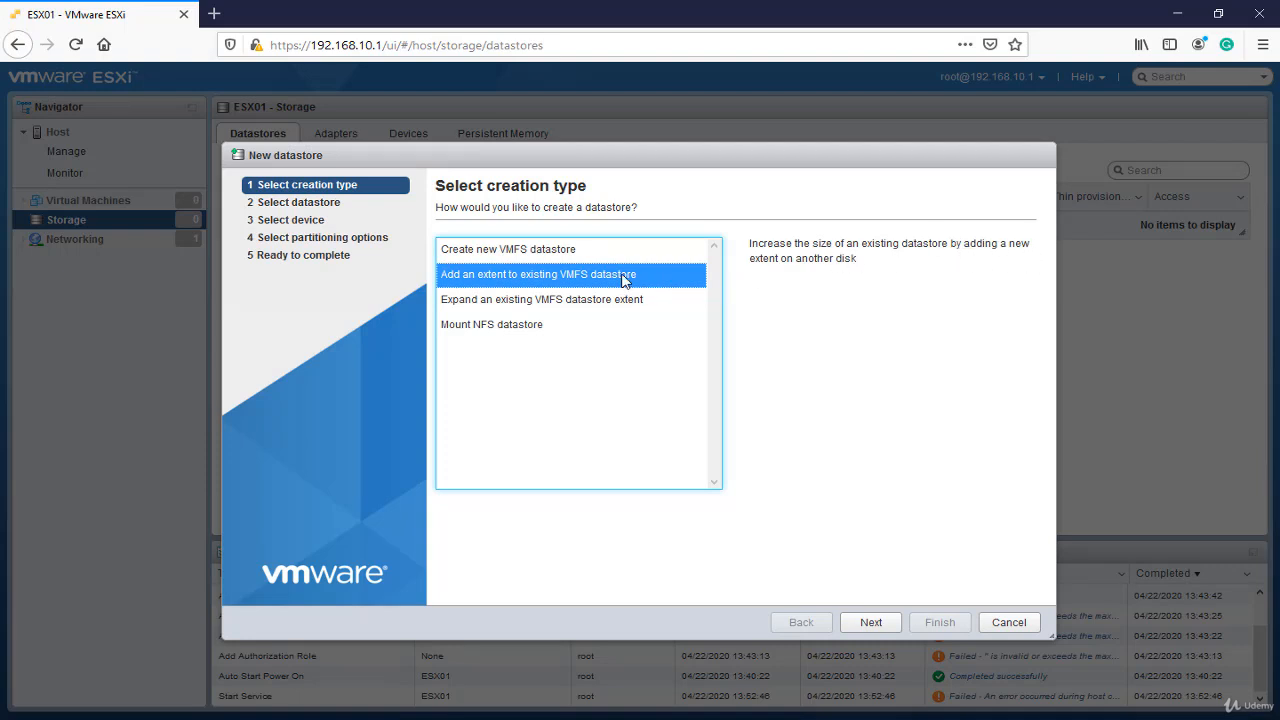
click(512, 302)
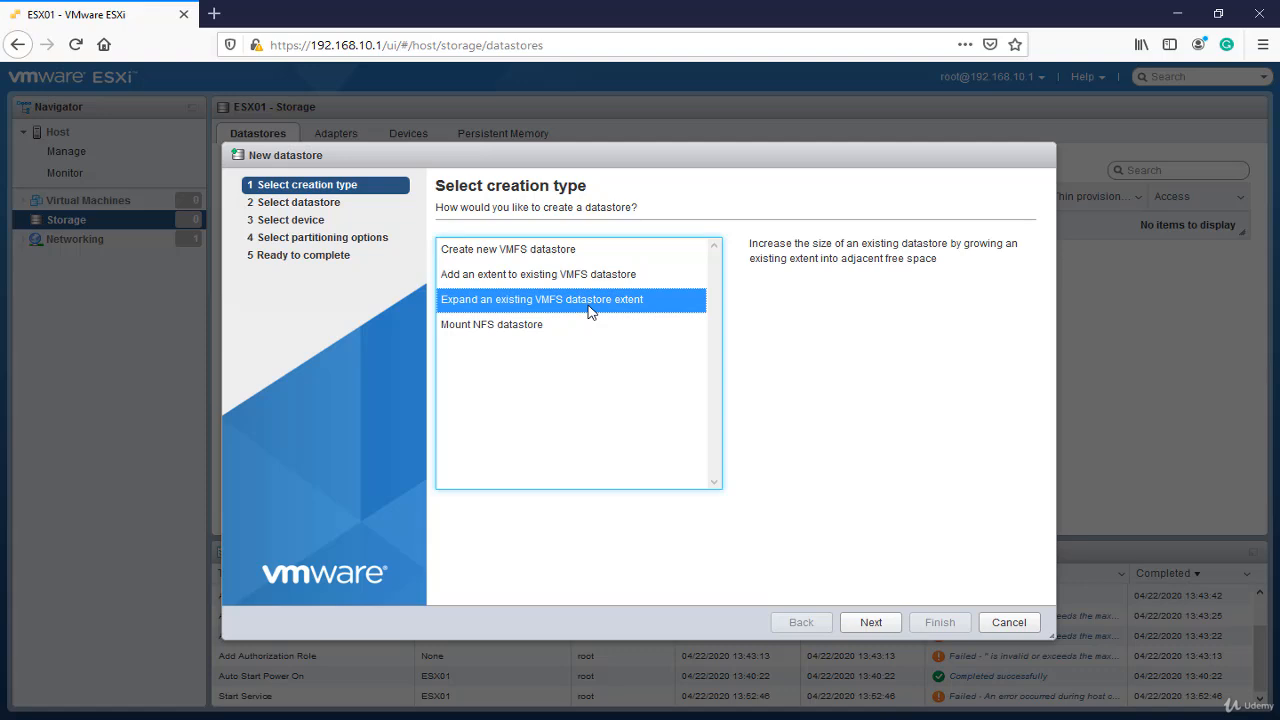
click(519, 333)
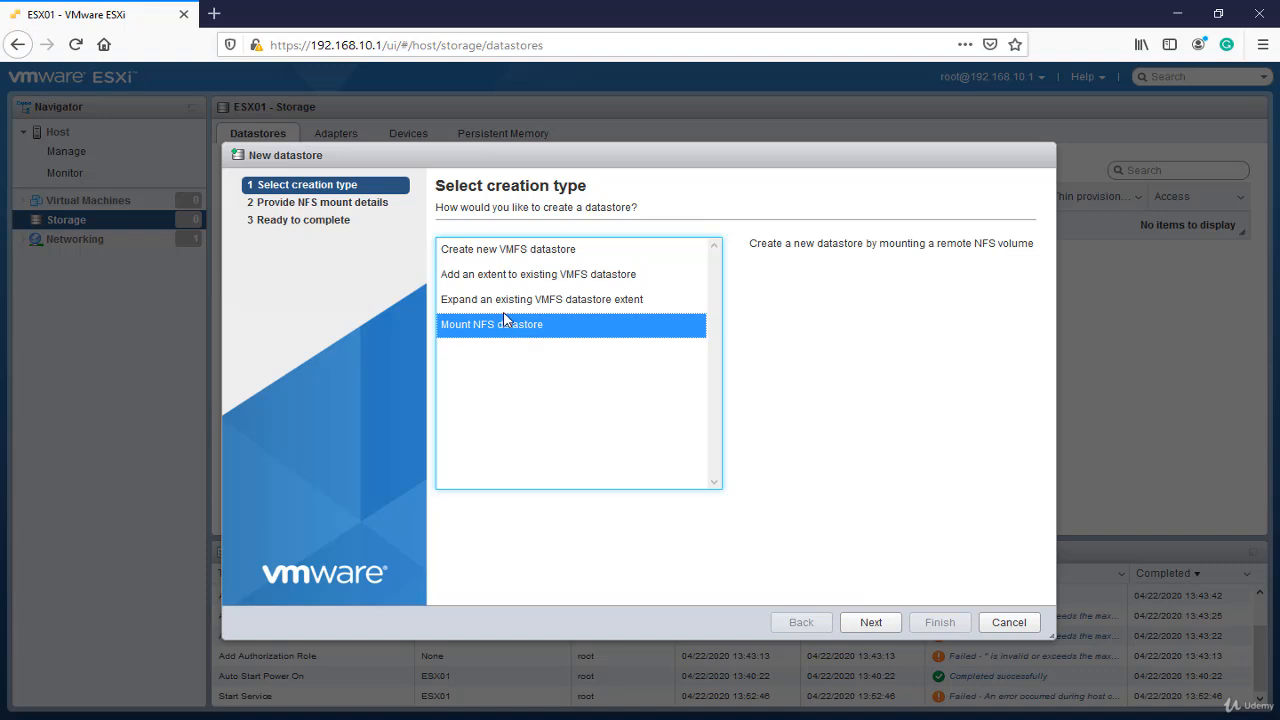
Choose to create a new VMFS datastore, check which devices are available, and cancel the wizard
click(487, 256)
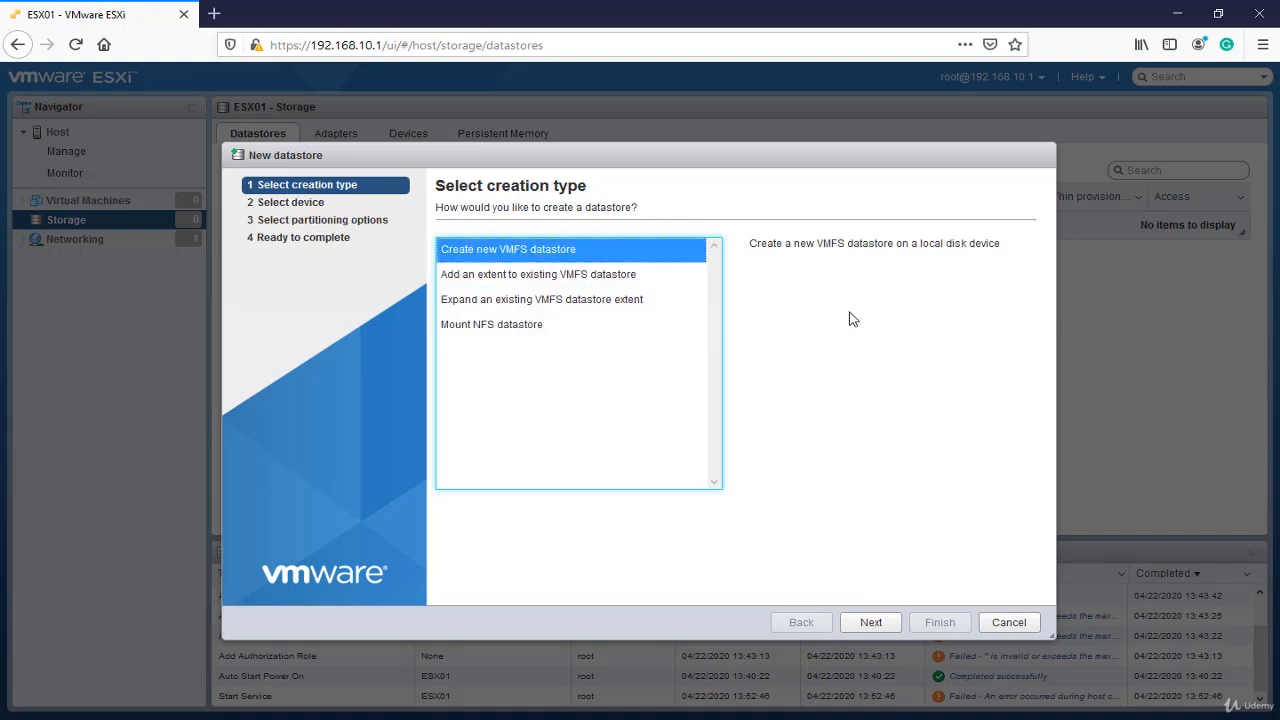
click(878, 623)
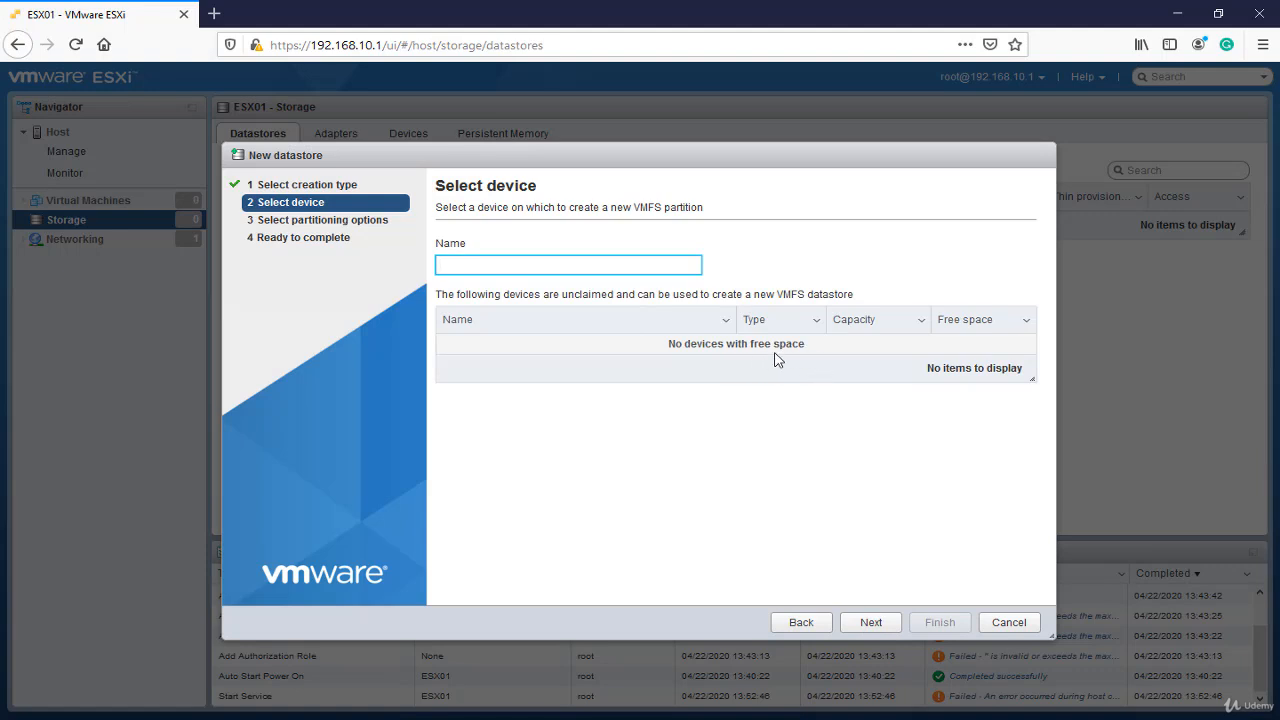
click(1022, 624)
Switch to VMware Workstation and inspect the hard disk in the VMware ESXi 7.x machine's settings, closing them without changes
mouse_move(708, 705)
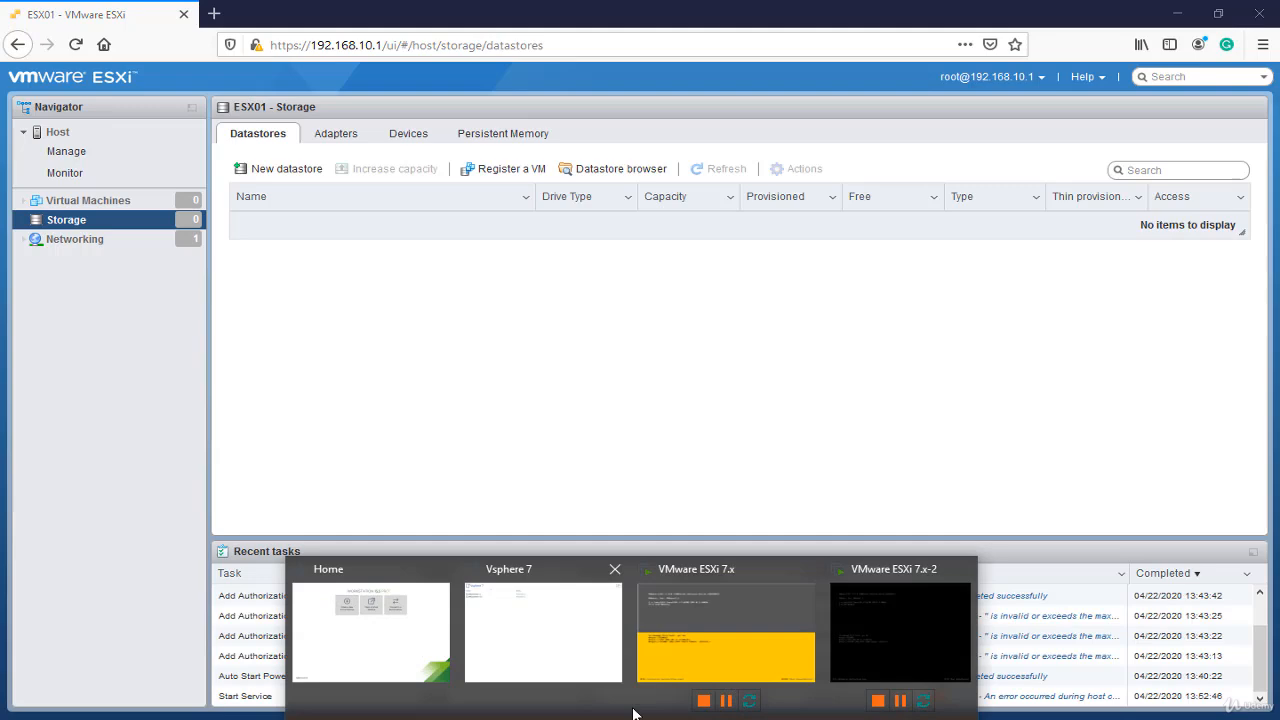
click(703, 649)
right_click(527, 73)
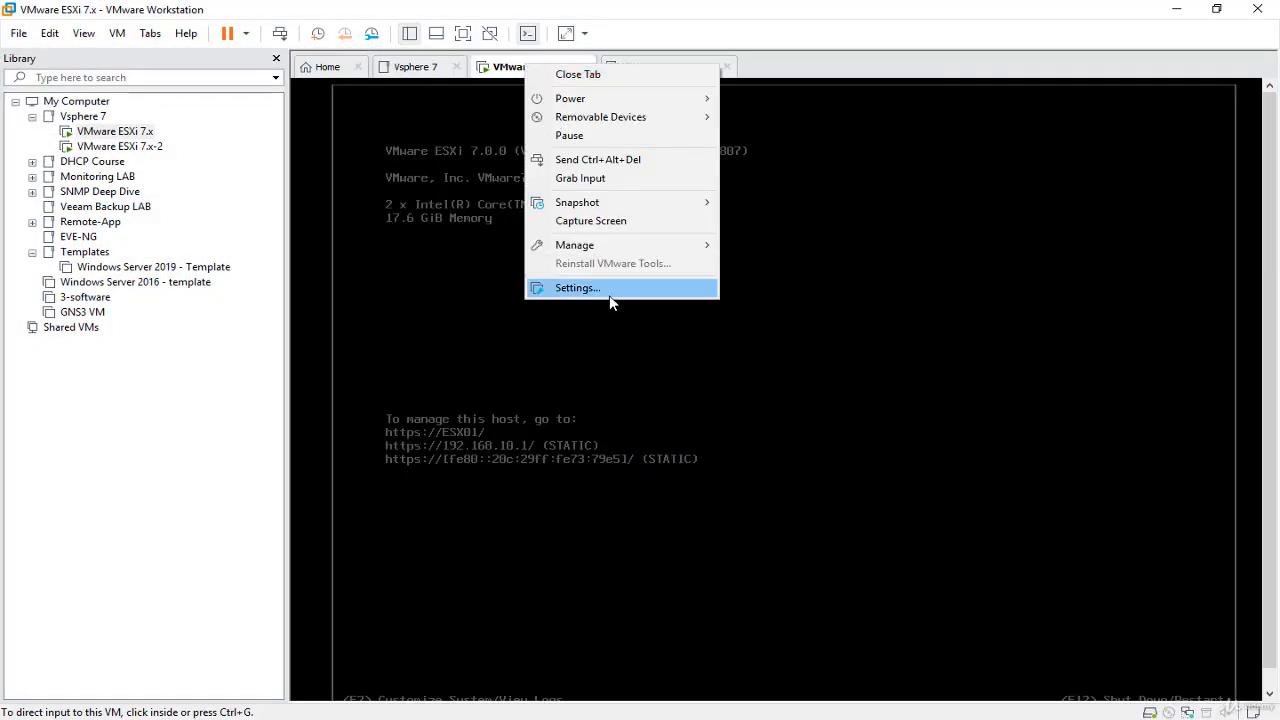
click(609, 295)
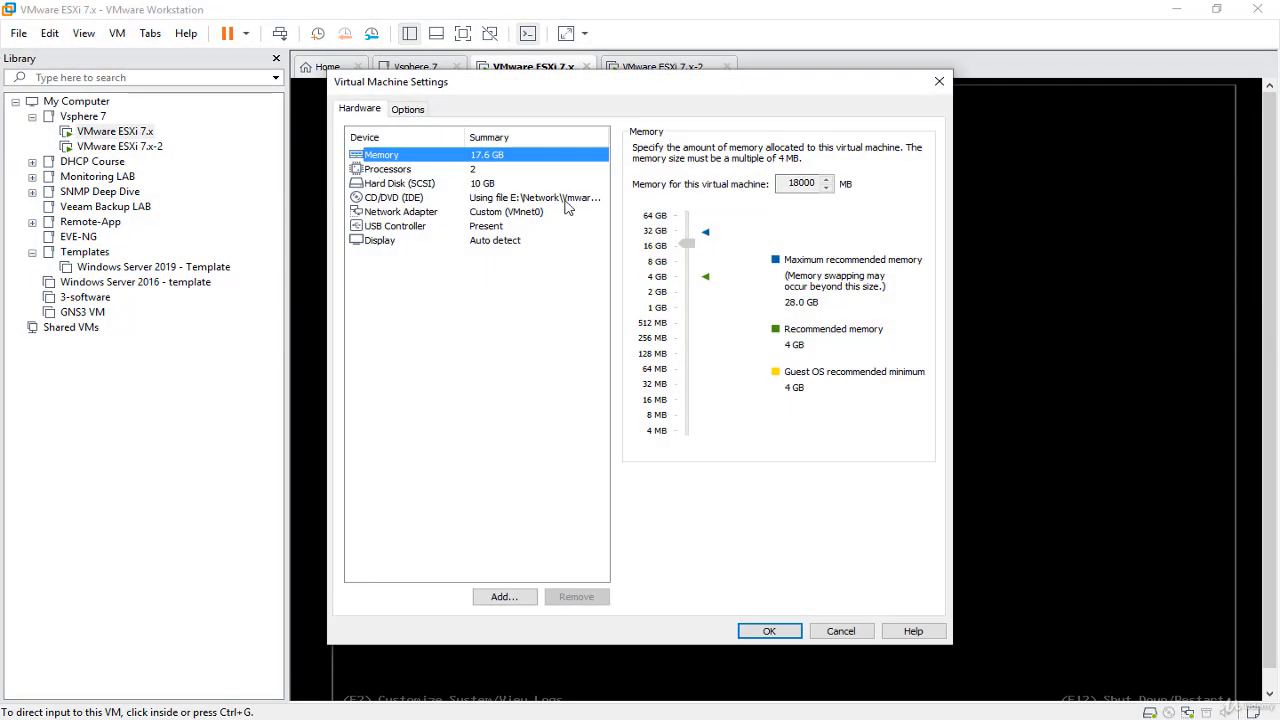
click(425, 184)
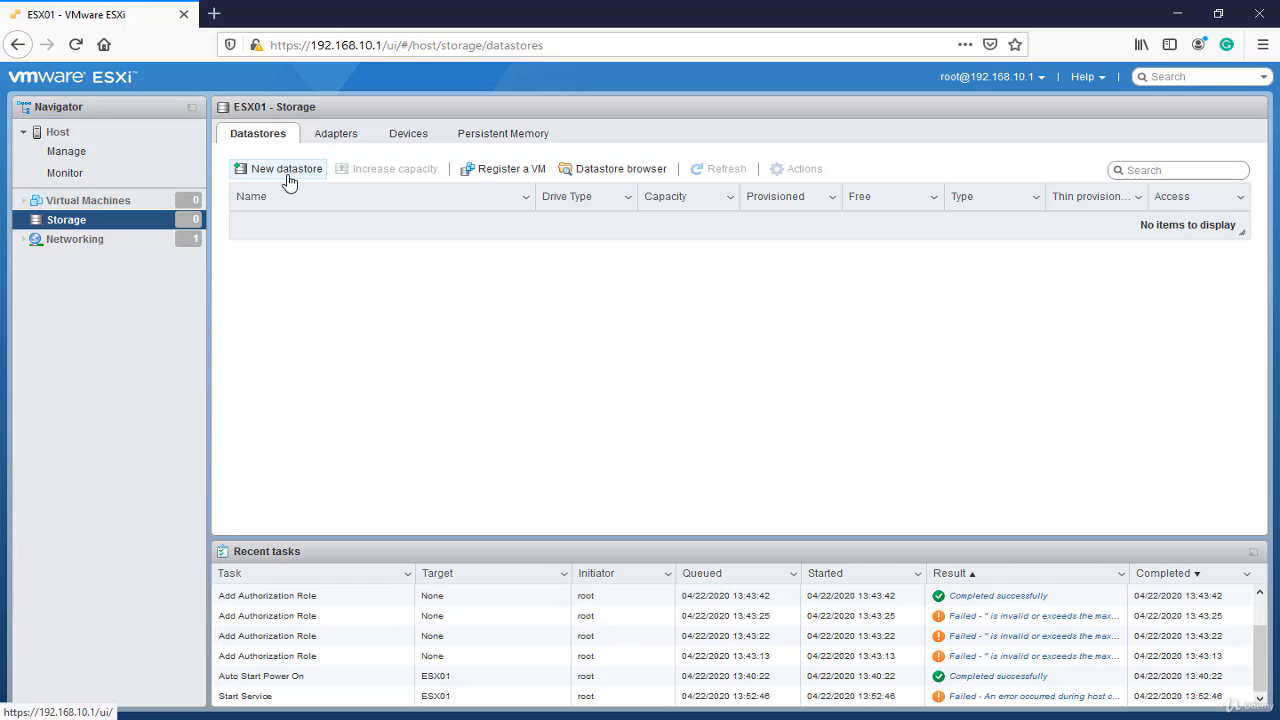
click(1177, 14)
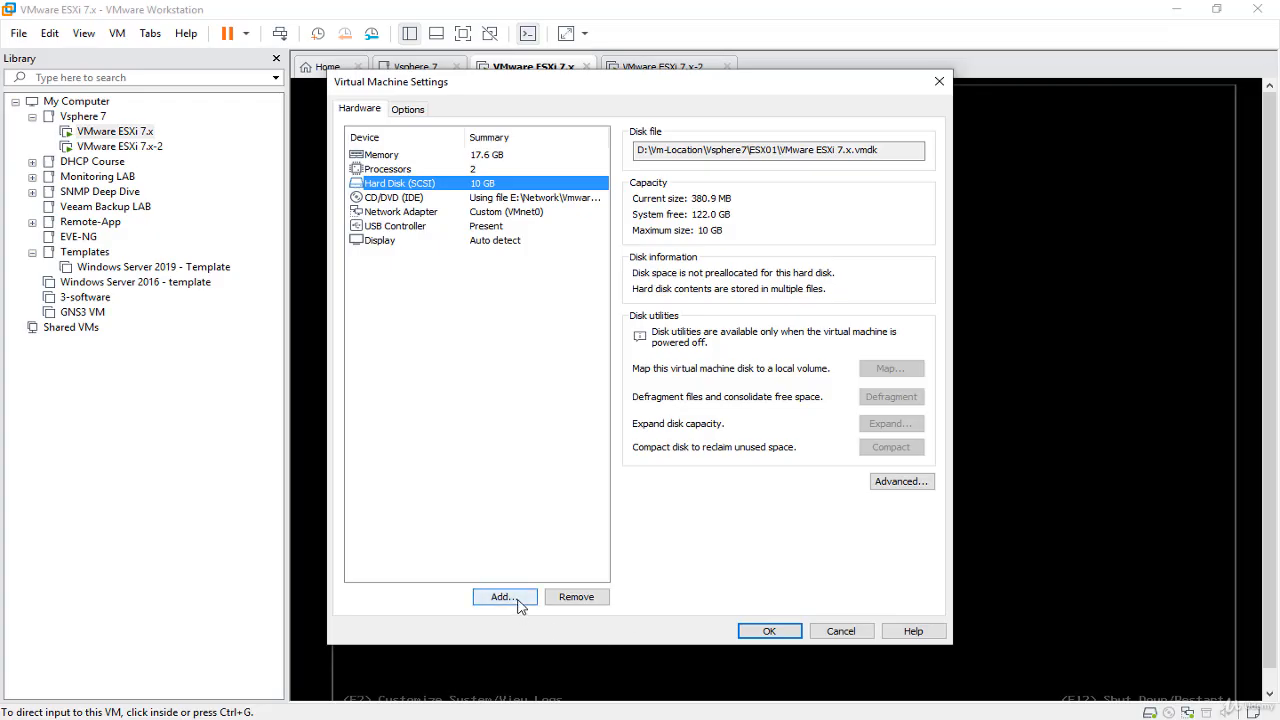
click(814, 636)
Start adding a hard disk to the VMware ESXi 7.x machine as a new SCSI virtual disk
right_click(530, 72)
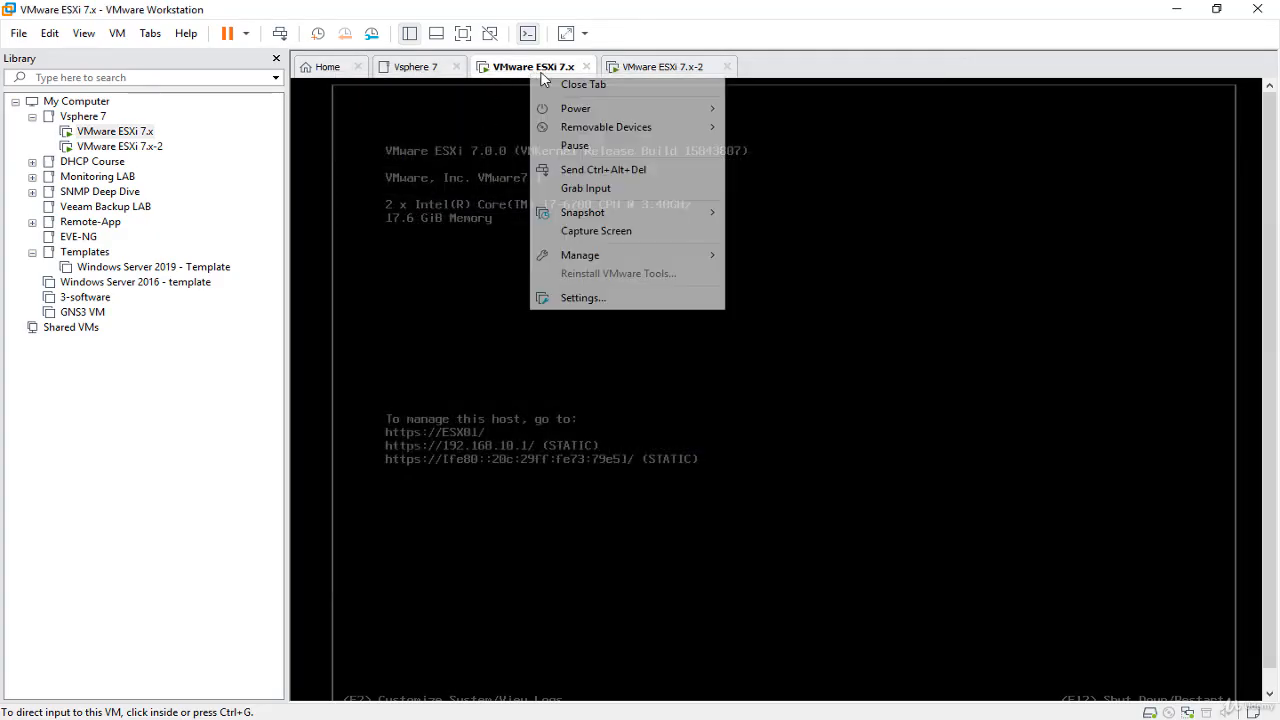
click(598, 302)
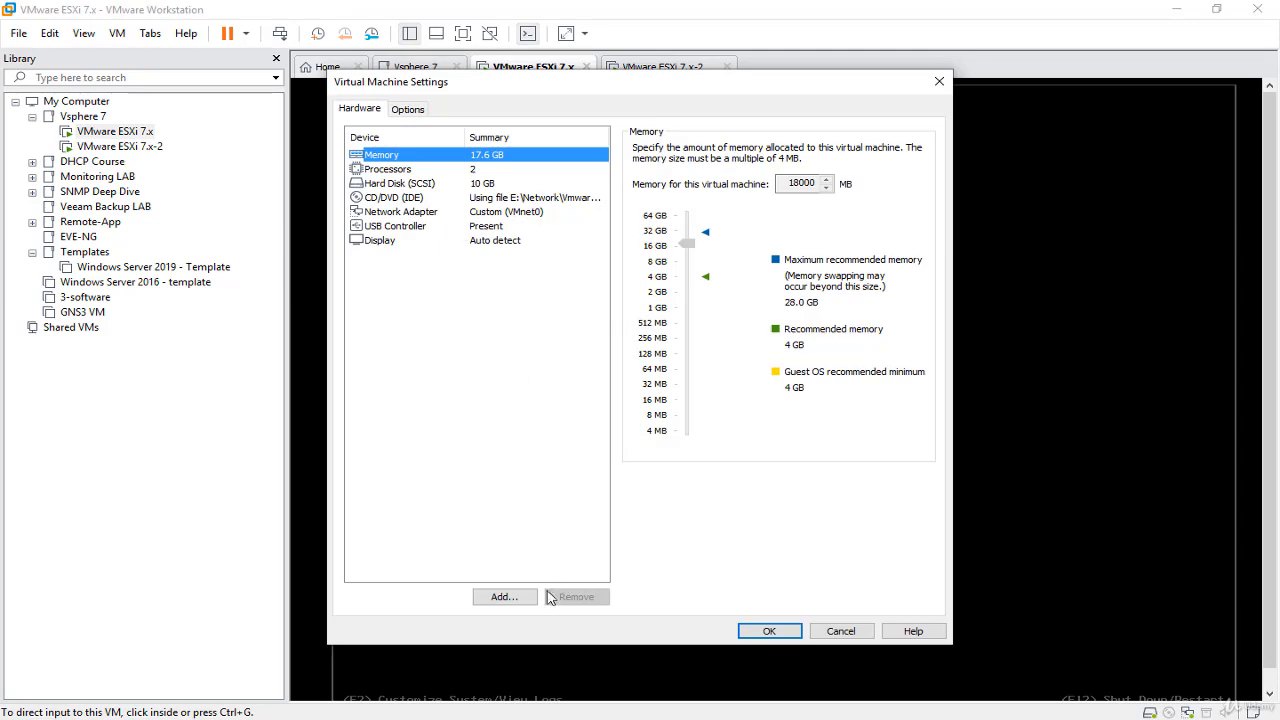
click(504, 596)
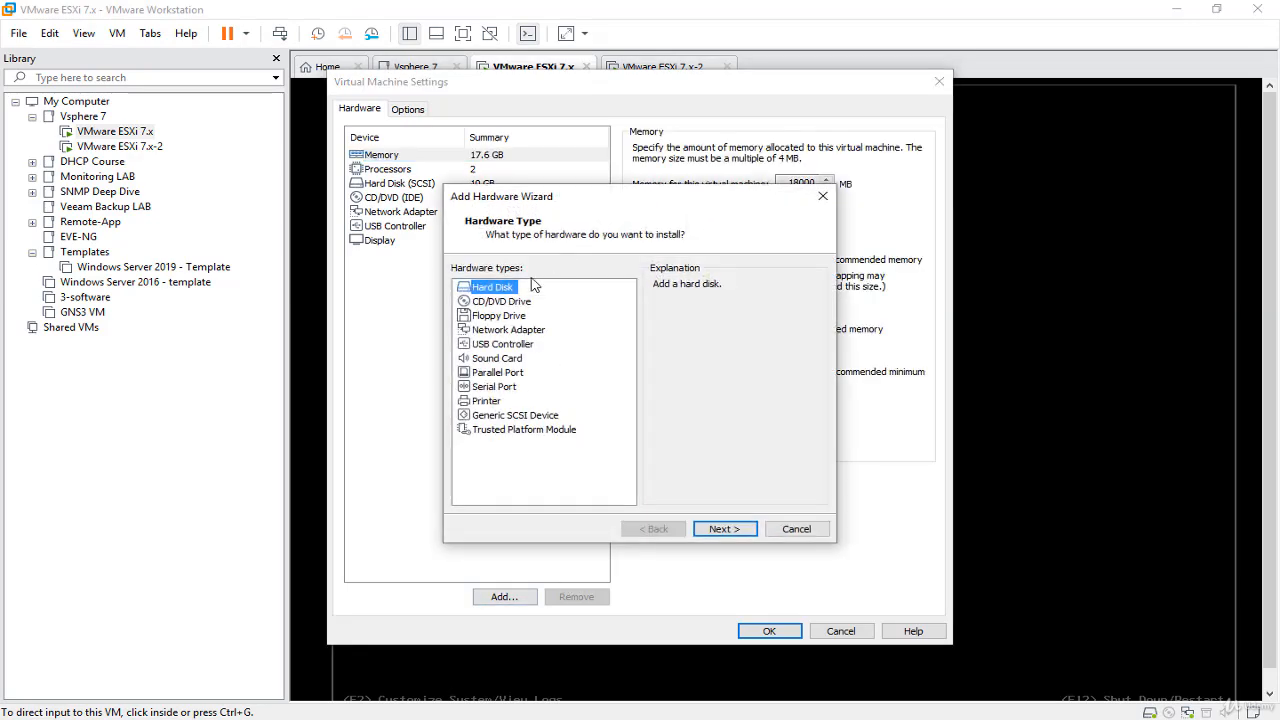
click(725, 528)
click(740, 537)
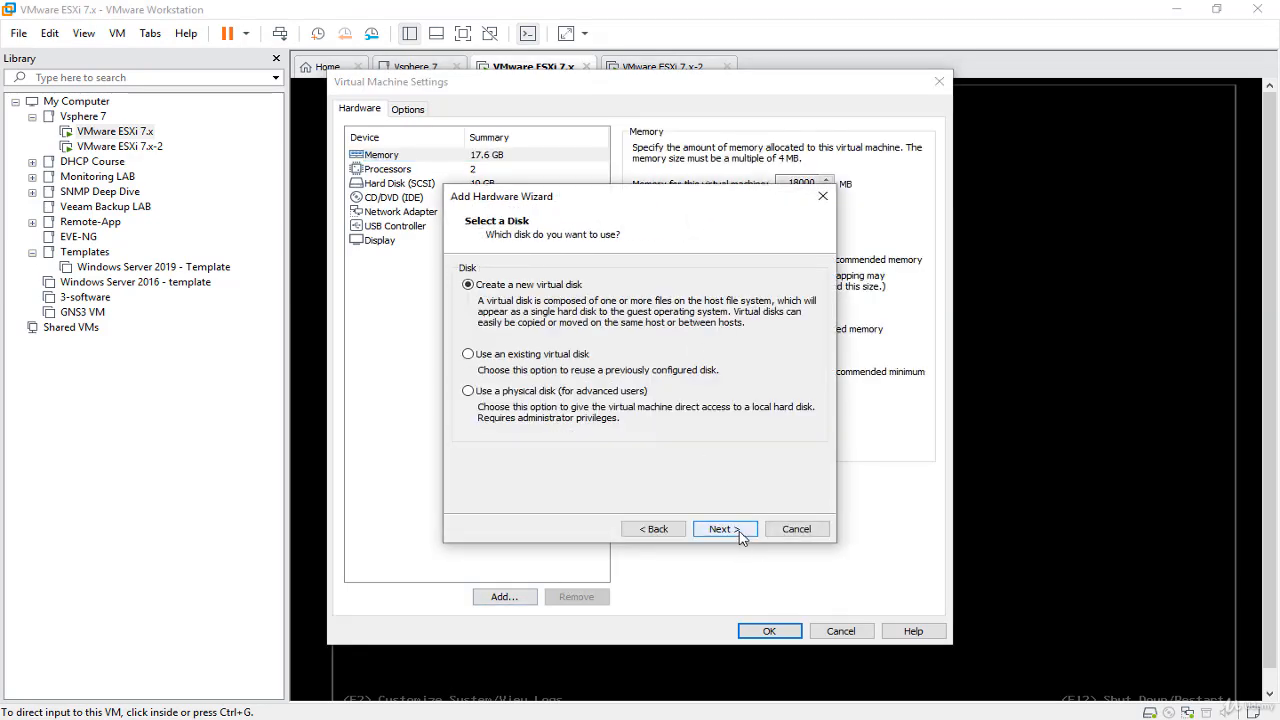
click(743, 533)
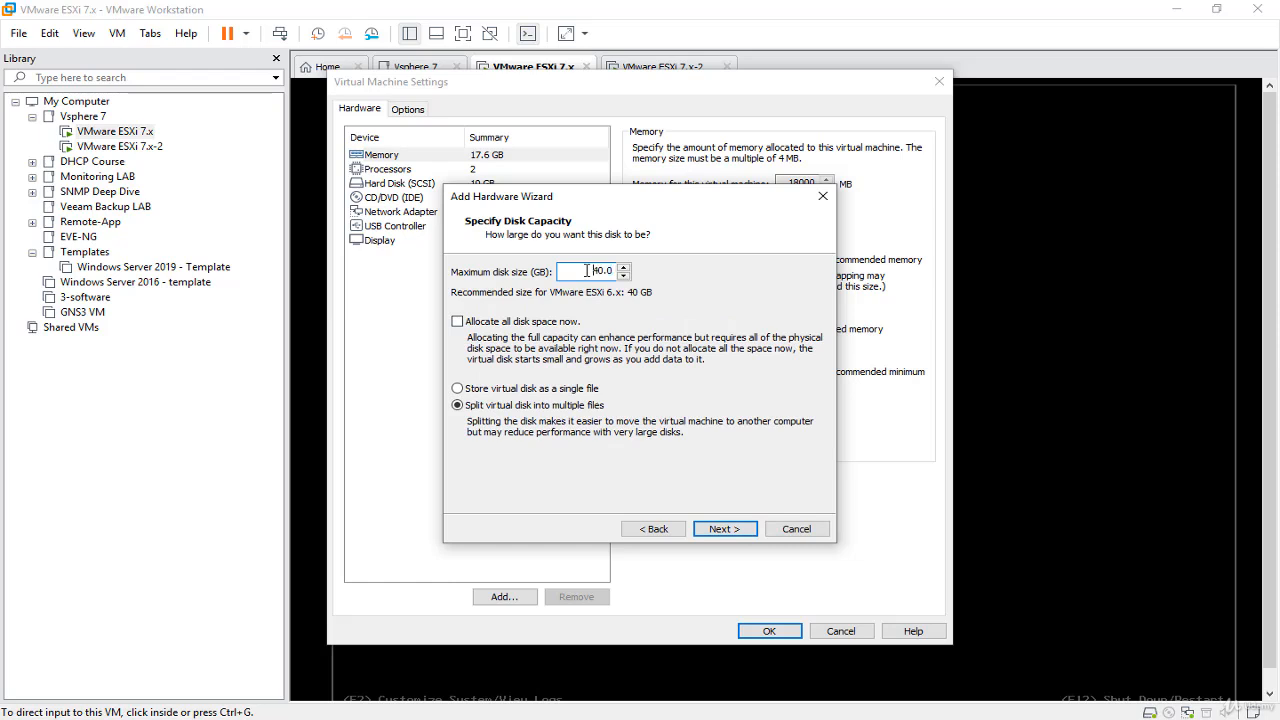
Set the new disk's maximum size to 100 GB, accept the default disk file, and save the machine settings
text(1)
click(507, 328)
click(514, 328)
drag(592, 271, 621, 270)
click(730, 530)
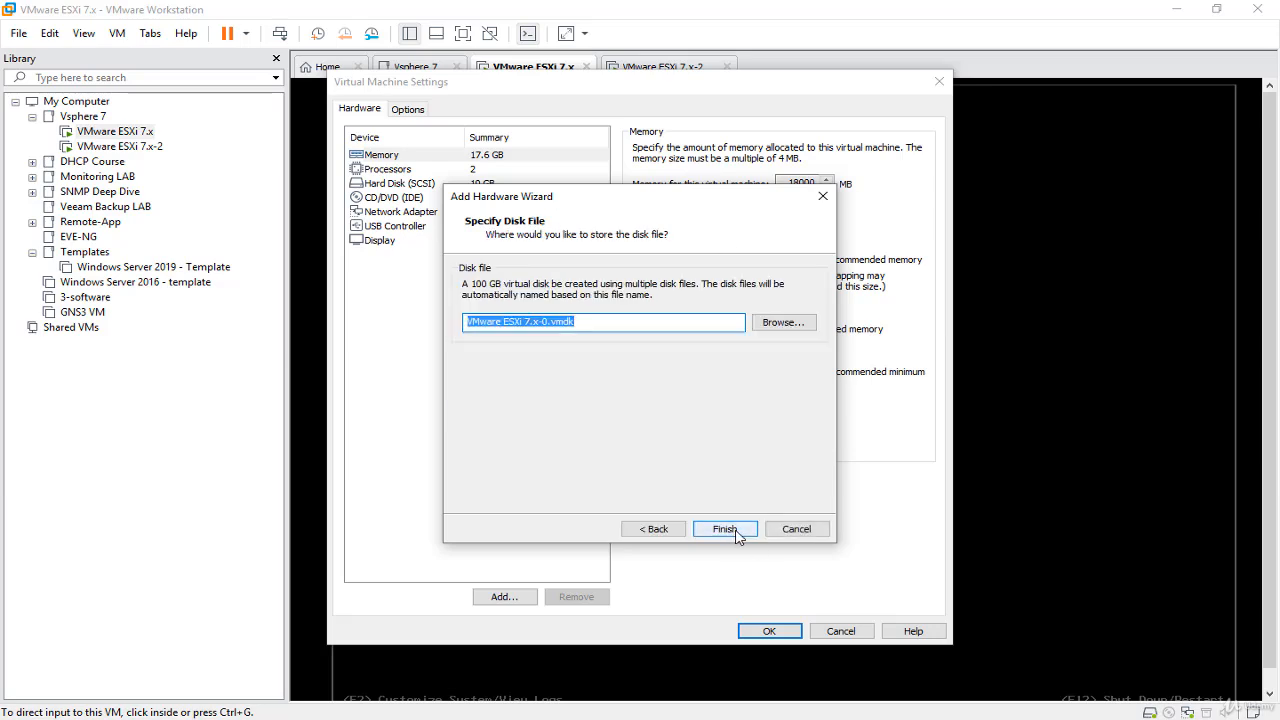
click(726, 529)
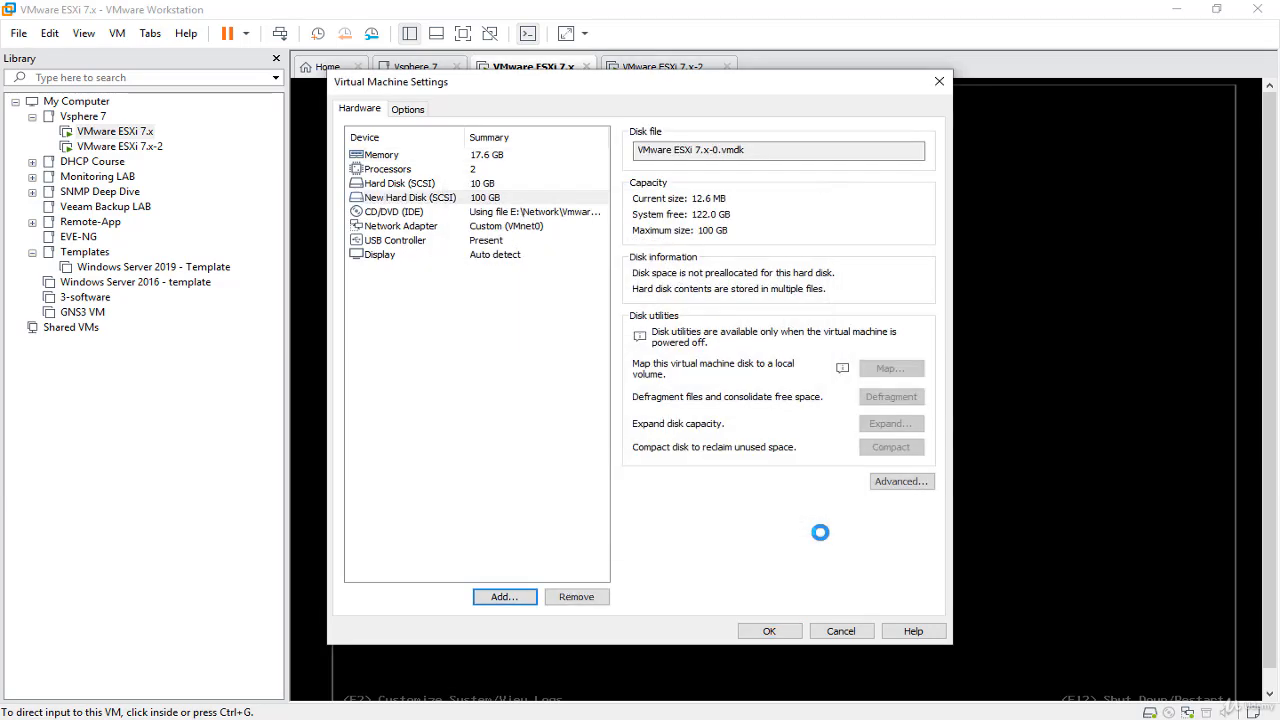
click(769, 631)
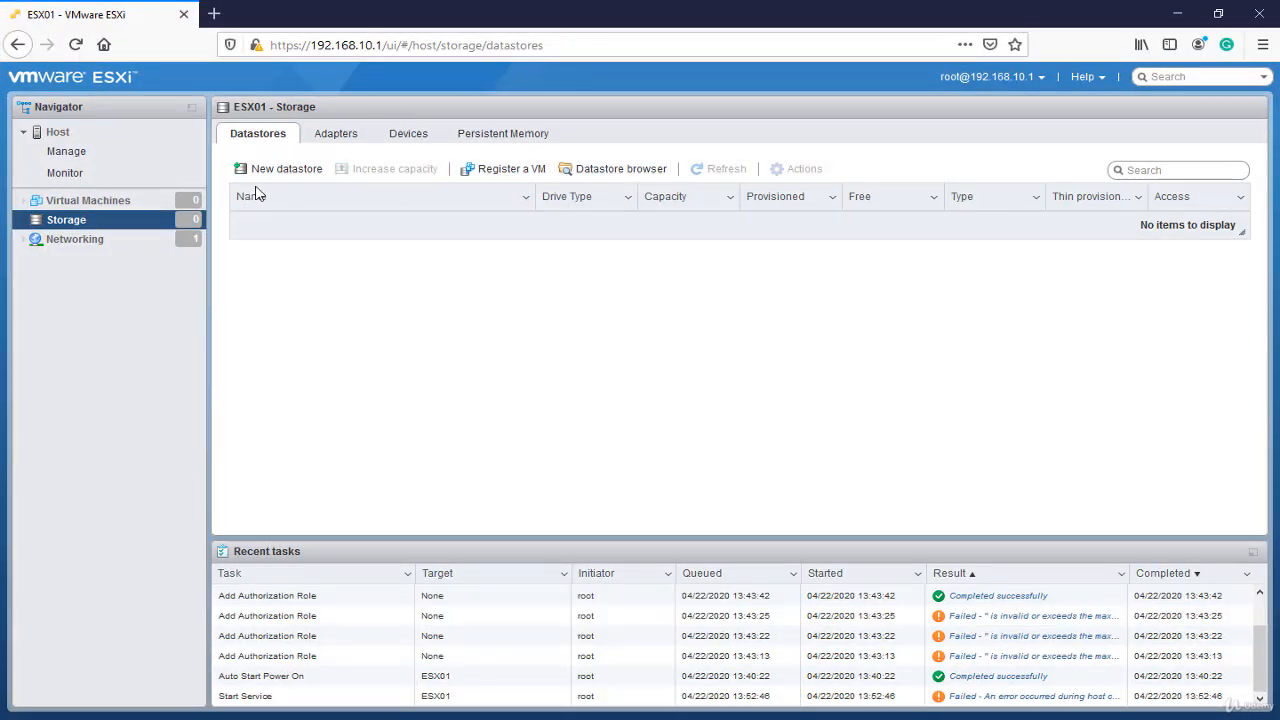
Reload the ESXi storage page in the browser, check the devices for a new VMFS datastore, and cancel the wizard
click(78, 44)
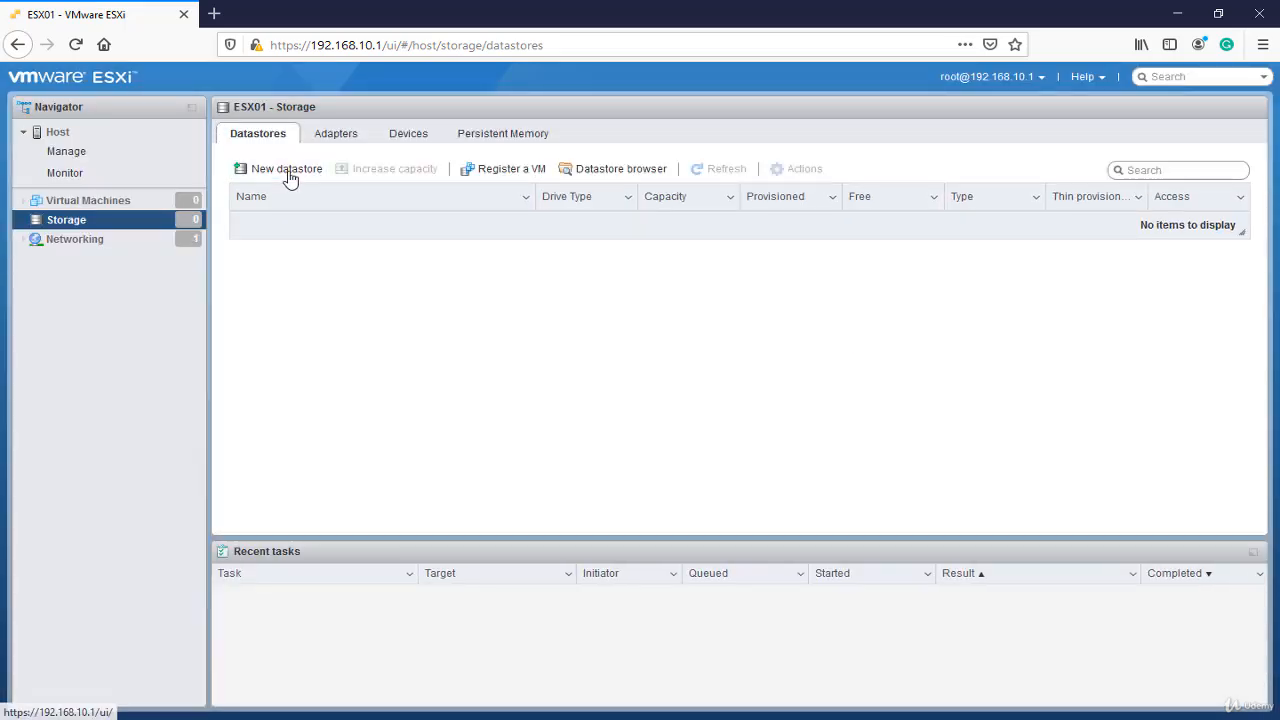
click(289, 176)
click(879, 628)
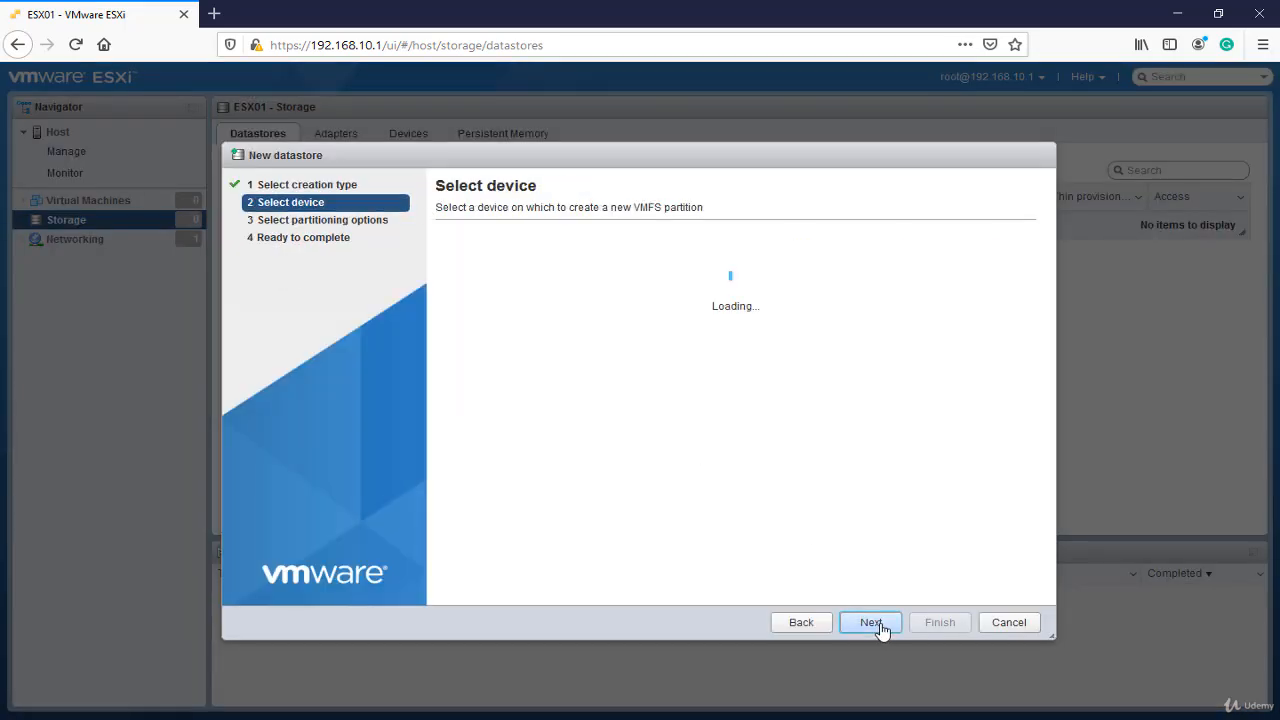
click(1007, 622)
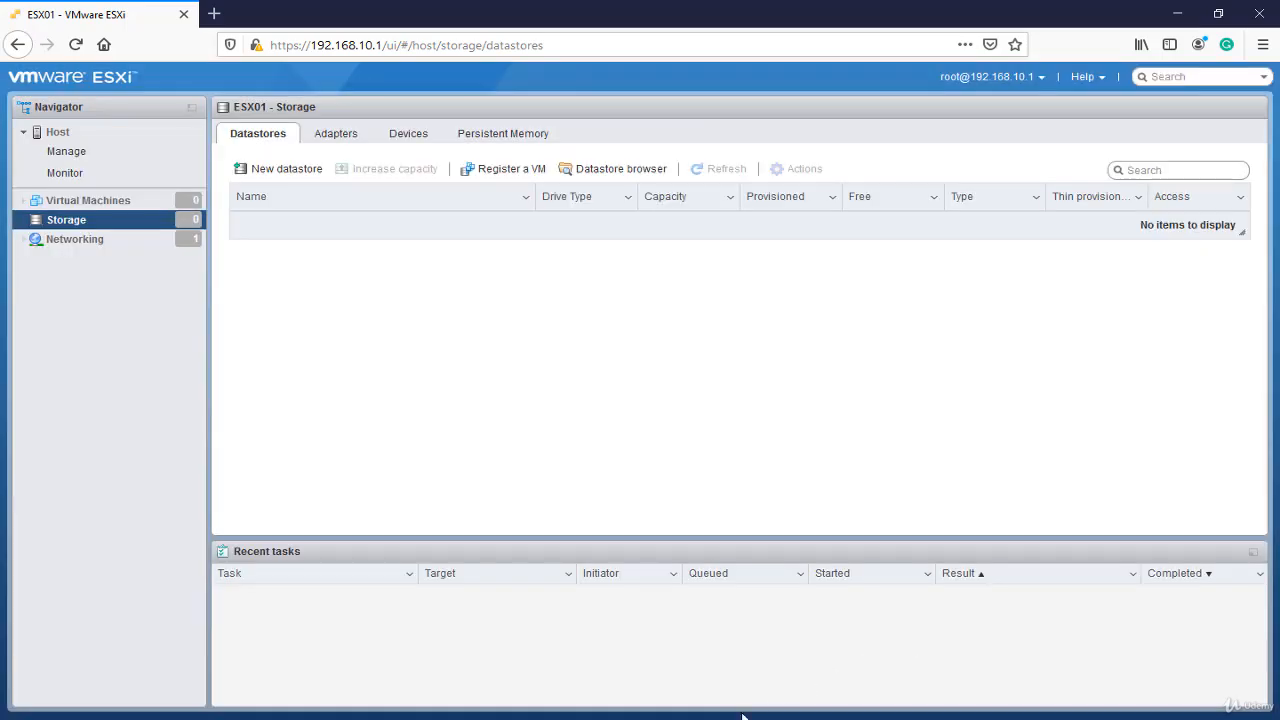
Switch to VMware Workstation and restart the guest of the VMware ESXi 7.x machine
mouse_move(591, 711)
click(708, 616)
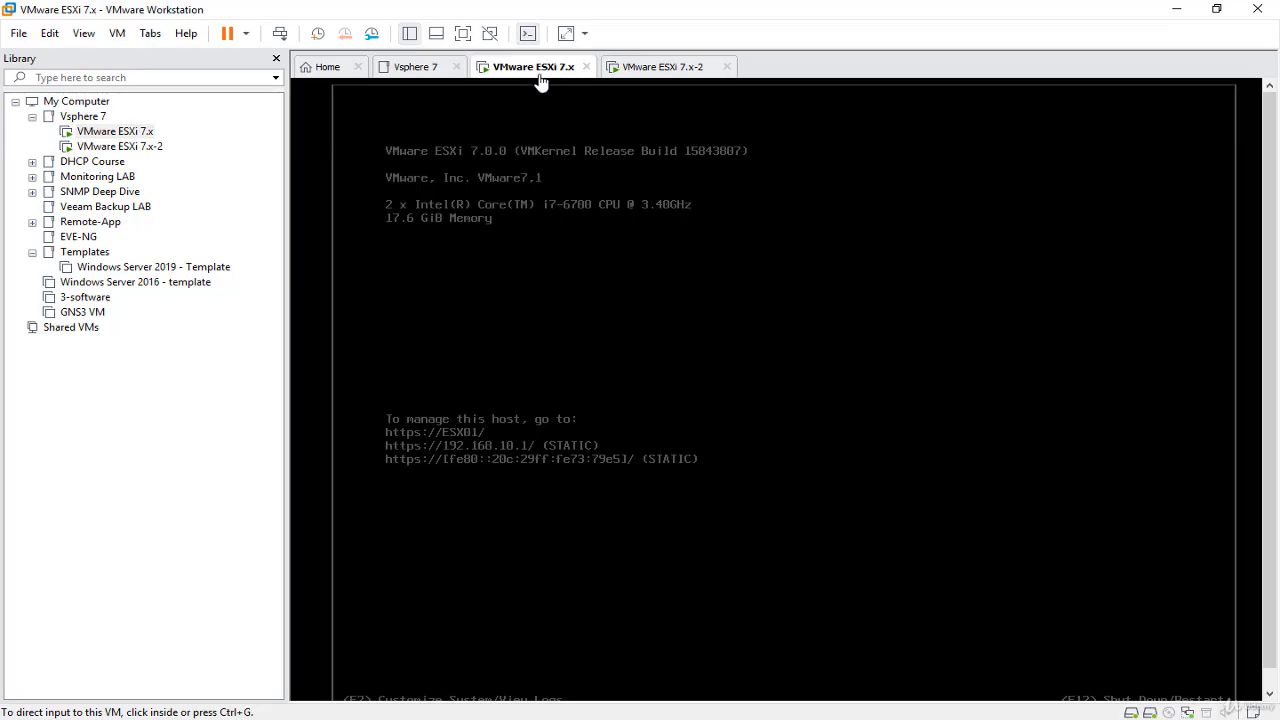
right_click(547, 77)
mouse_move(618, 107)
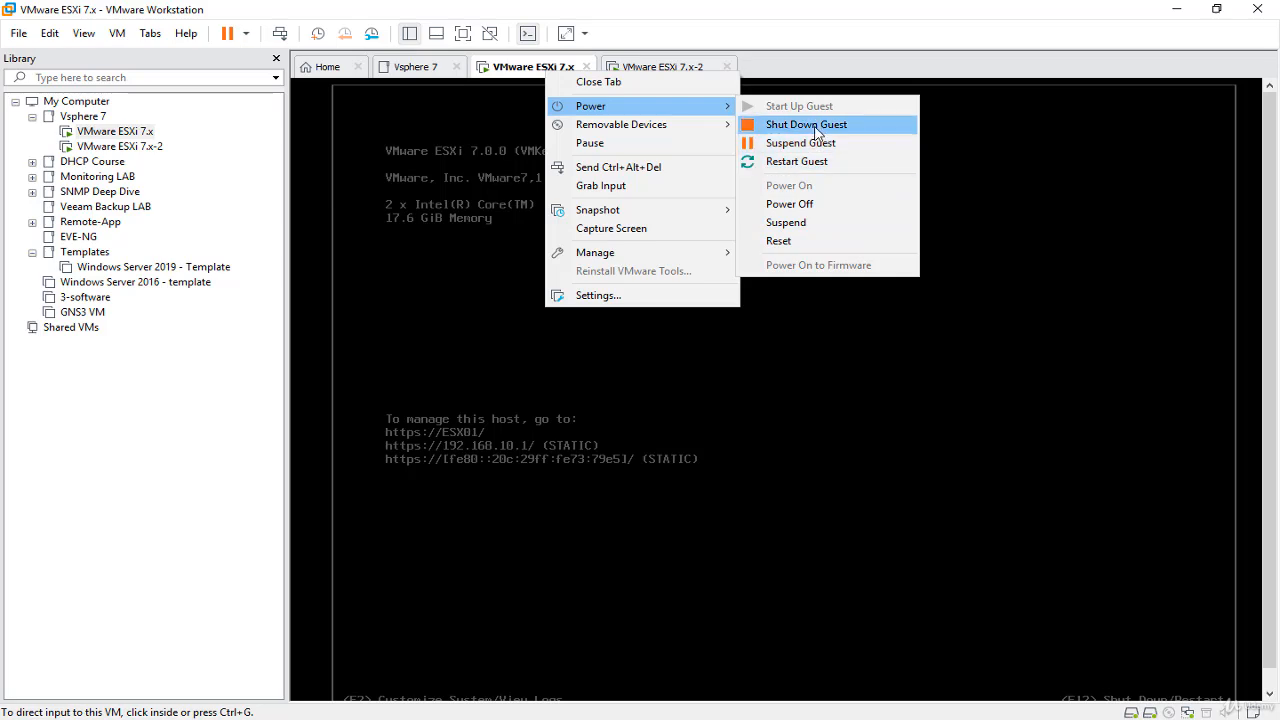
click(826, 163)
Start adding a hard disk to the VMware ESXi 7.x-2 machine as a new SCSI virtual disk
click(672, 72)
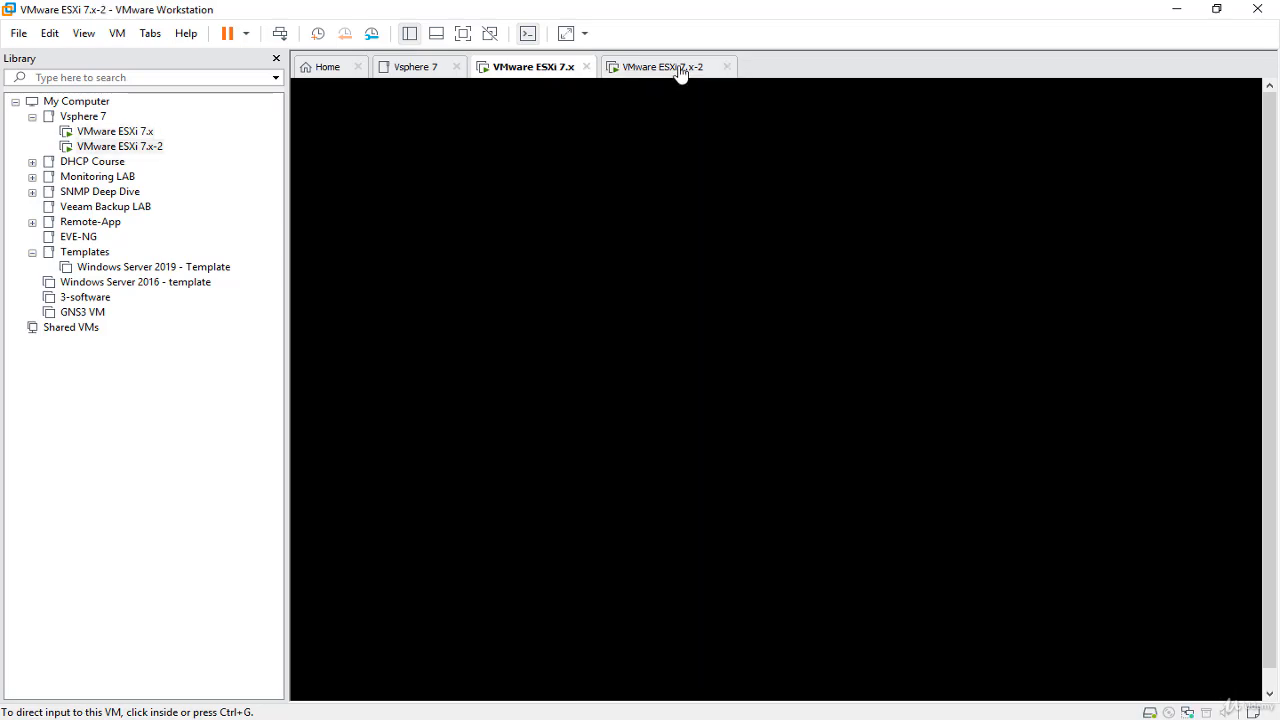
right_click(667, 66)
click(745, 290)
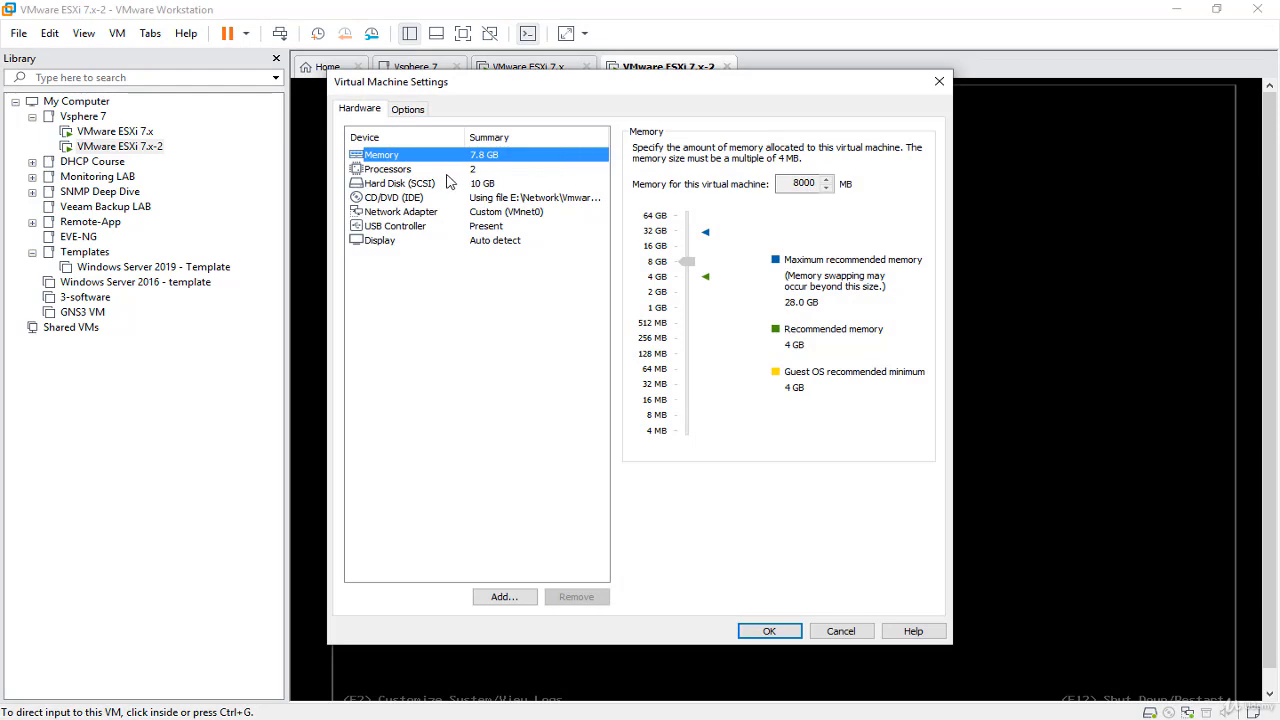
click(490, 596)
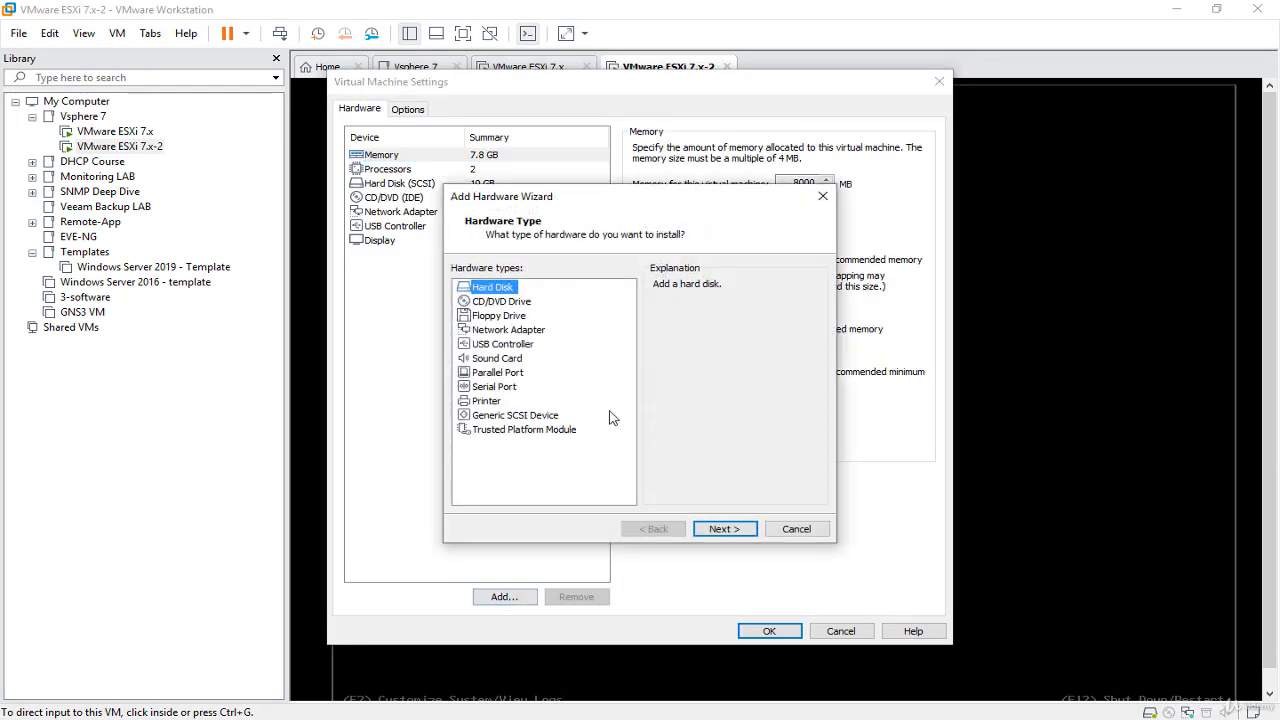
click(728, 530)
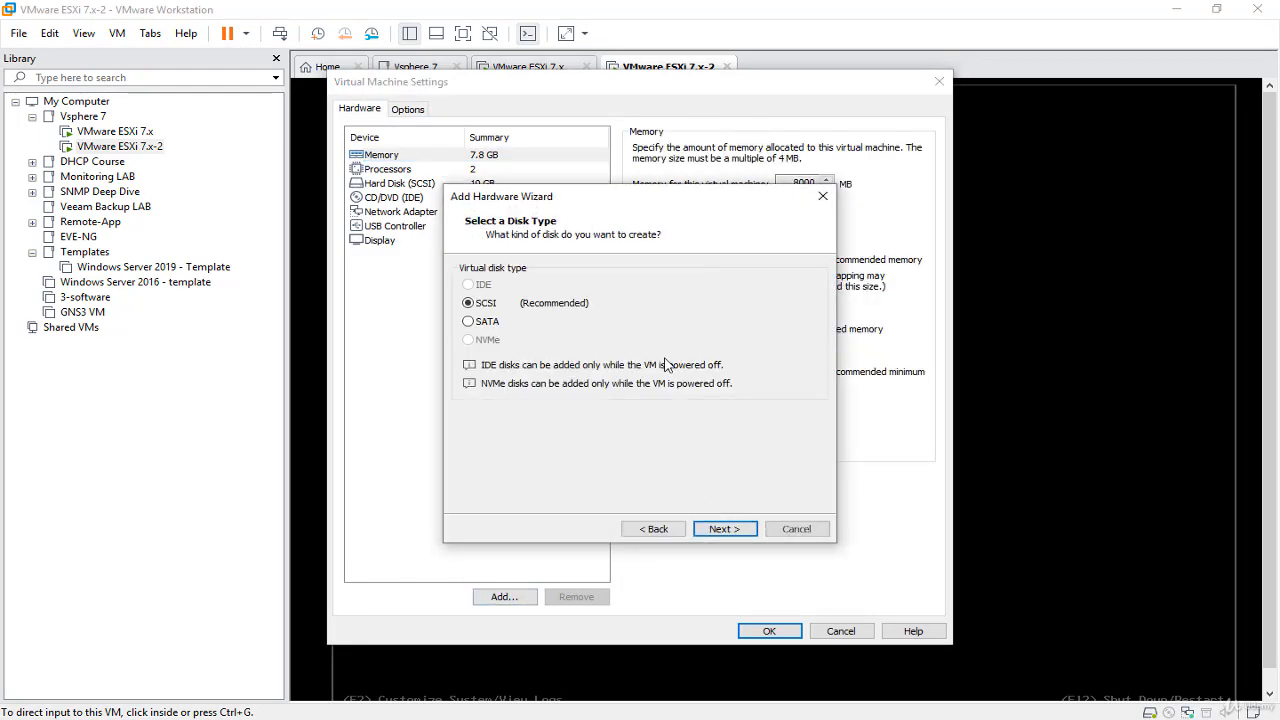
click(740, 529)
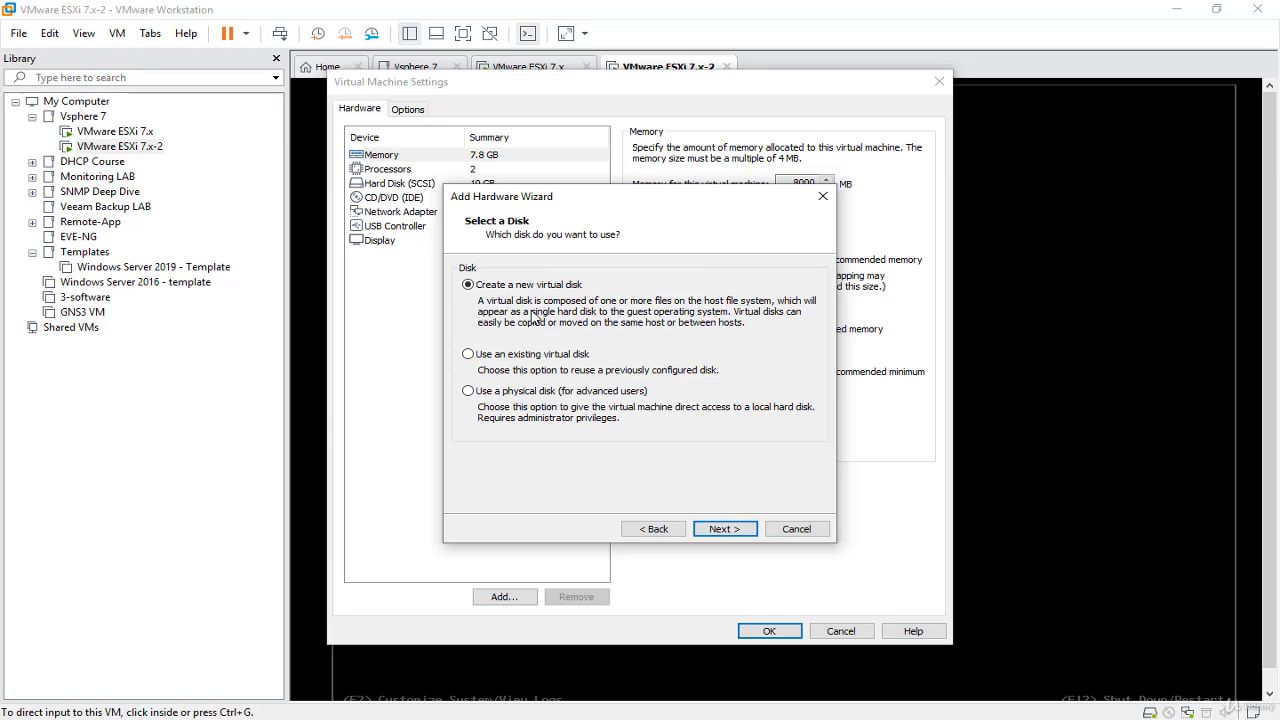
click(735, 528)
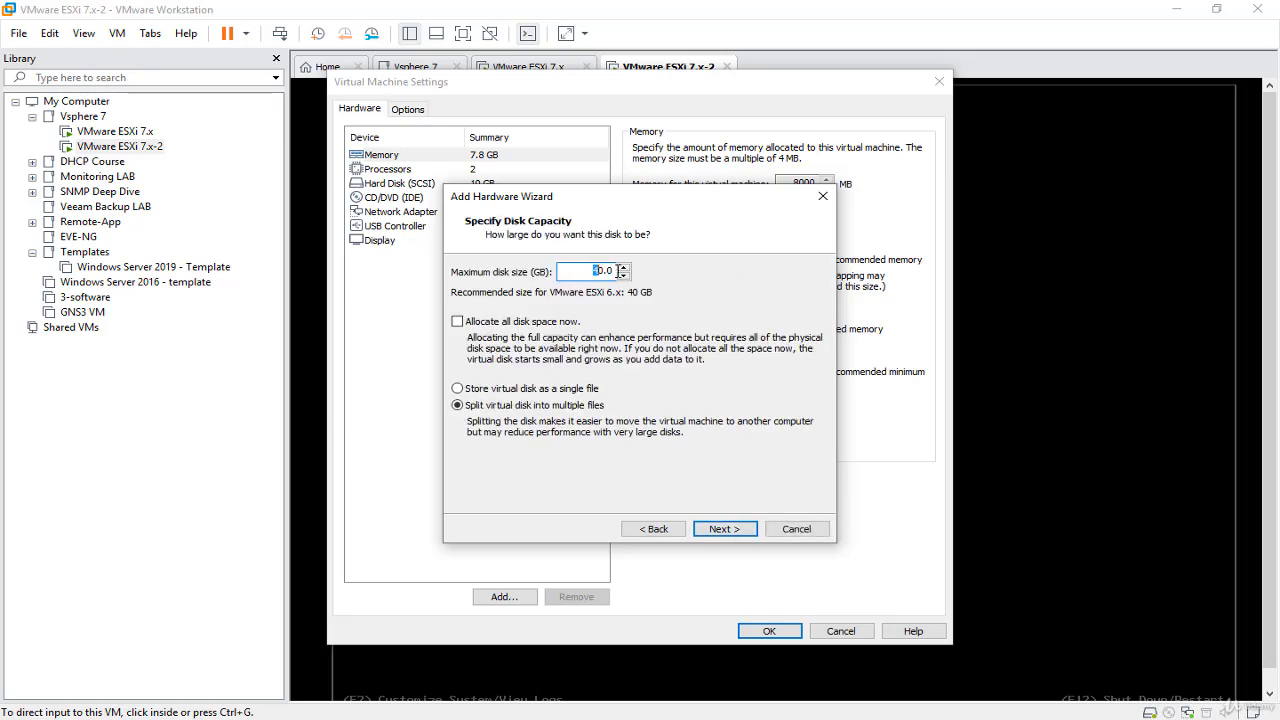
Set the second machine's new disk size to 50 GB, accept the default disk file, and save the settings
text(50)
click(724, 529)
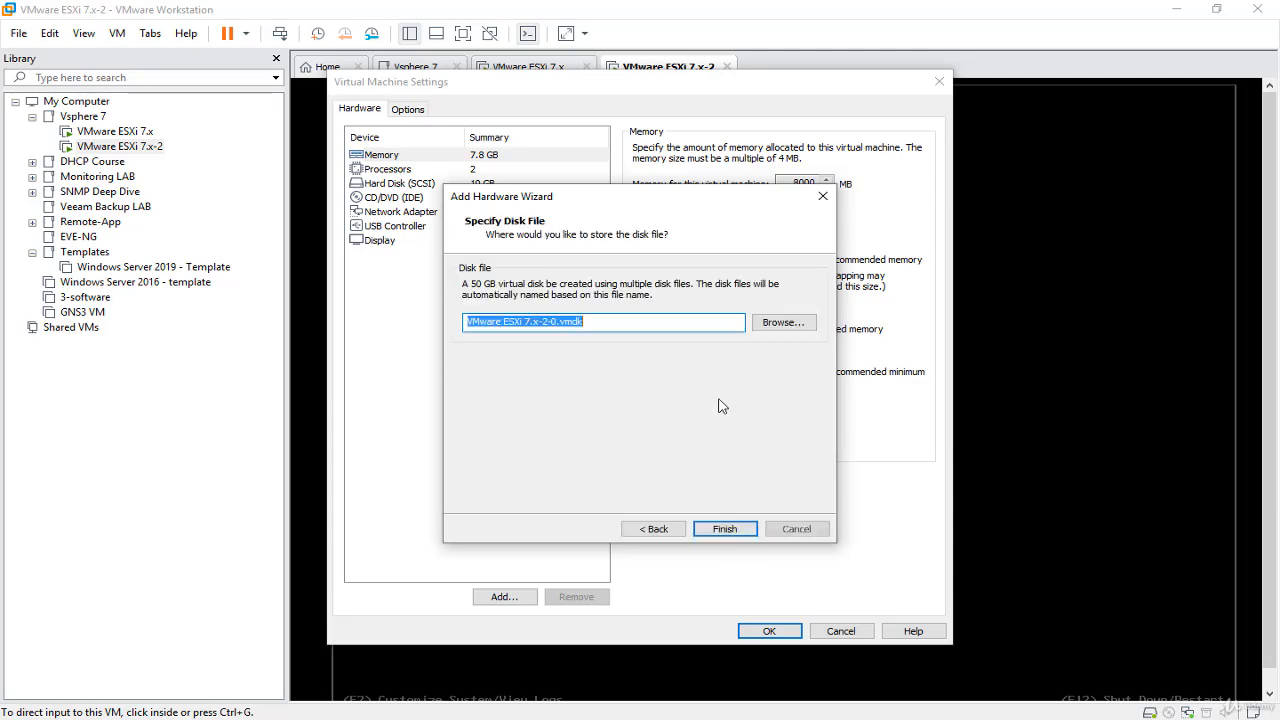
click(752, 533)
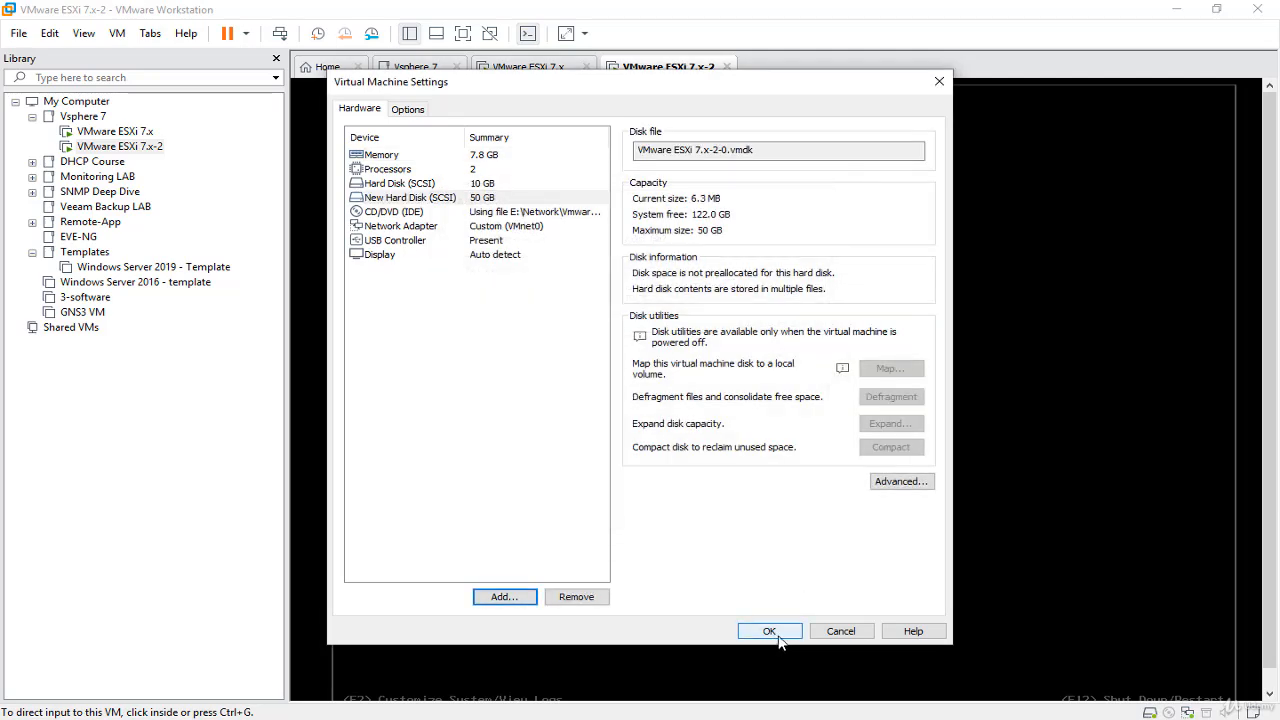
click(770, 631)
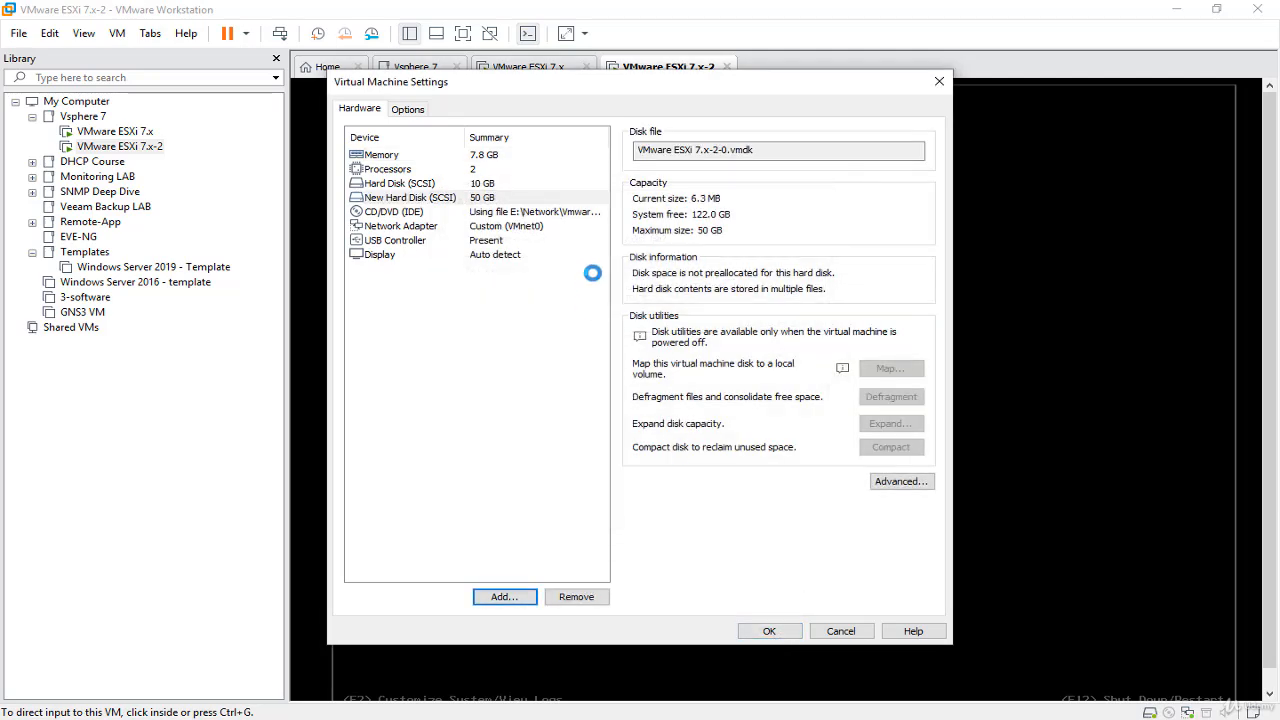
Rename the VMware ESXi 7.x virtual machine as ESX01 in its settings
right_click(538, 70)
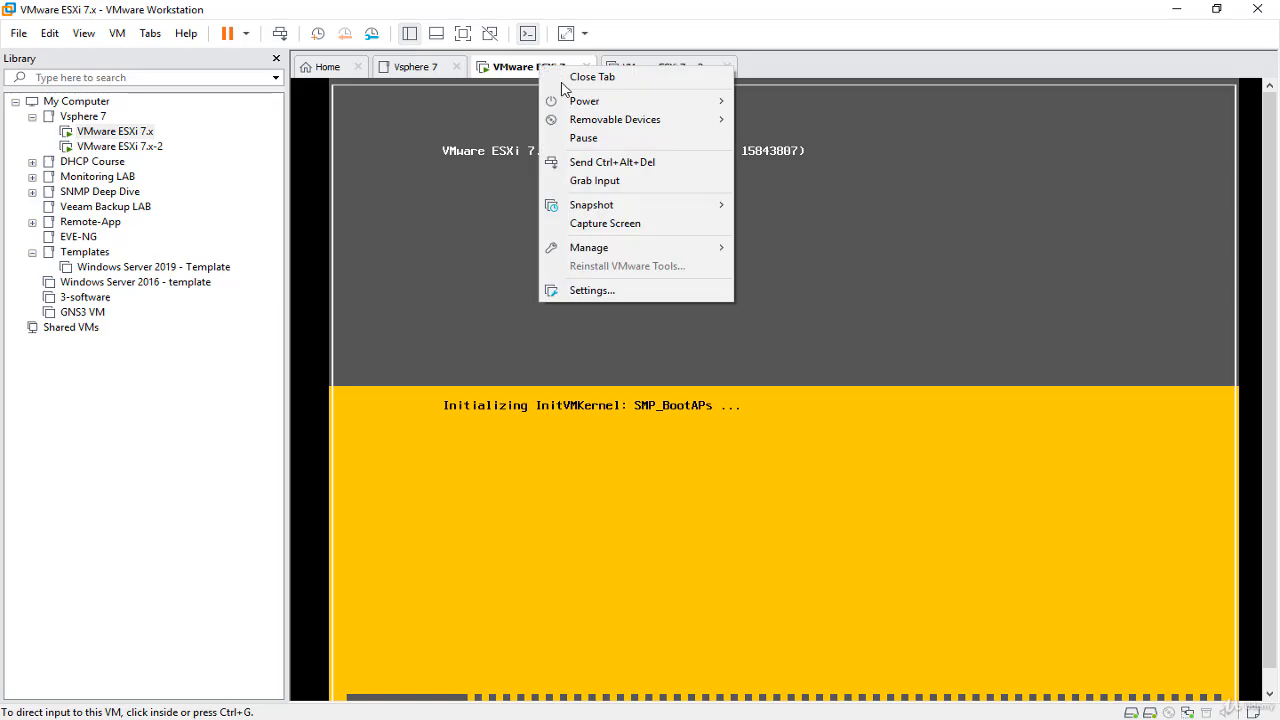
click(612, 291)
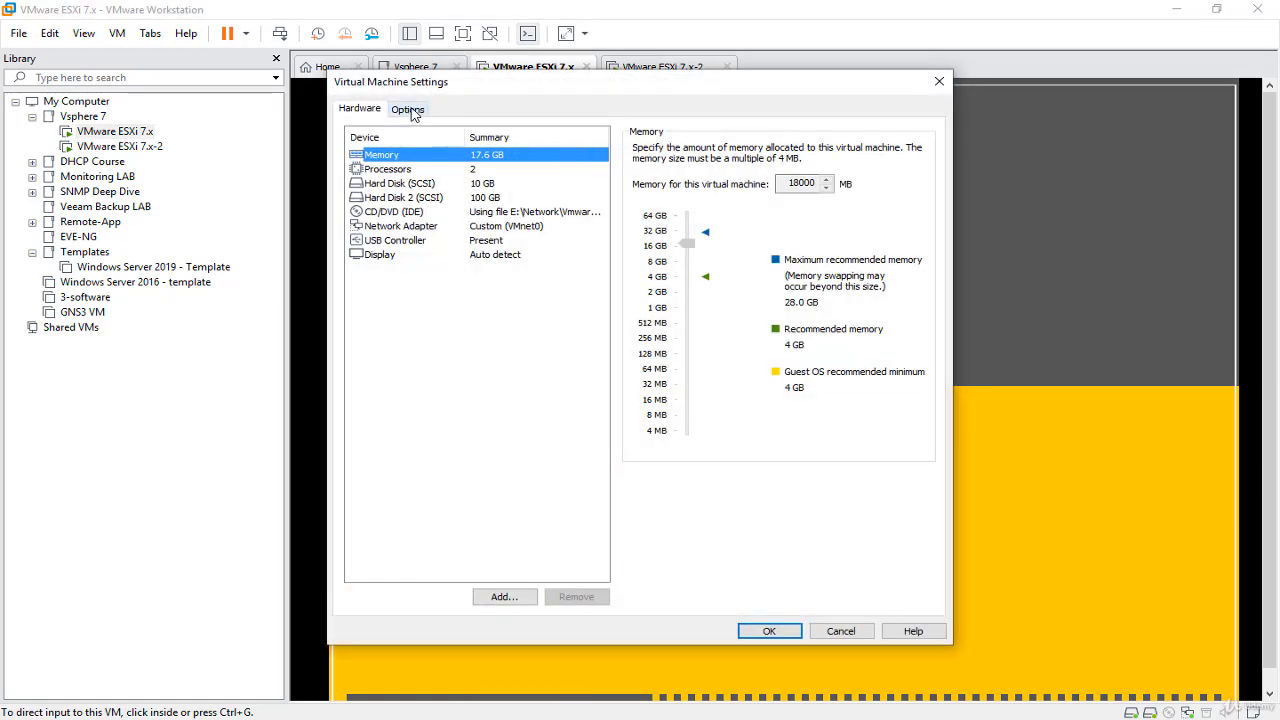
click(410, 110)
drag(734, 150, 551, 147)
text(ESX)
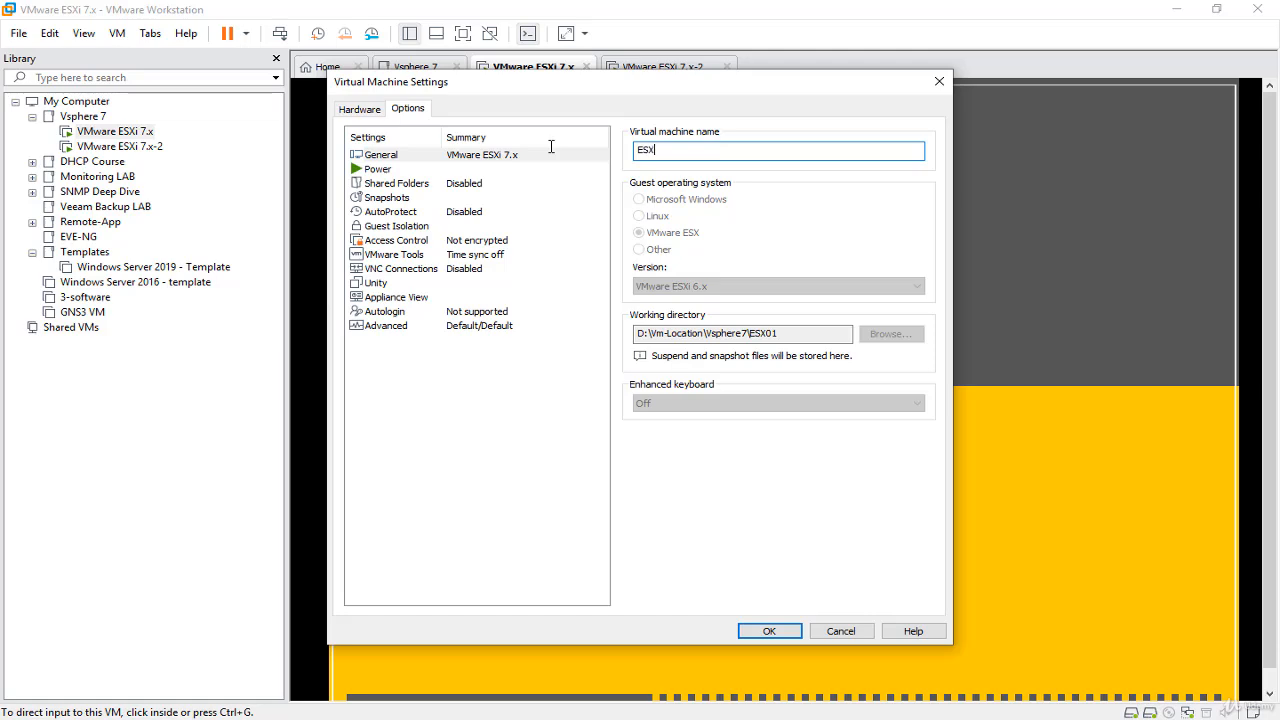
text(01)
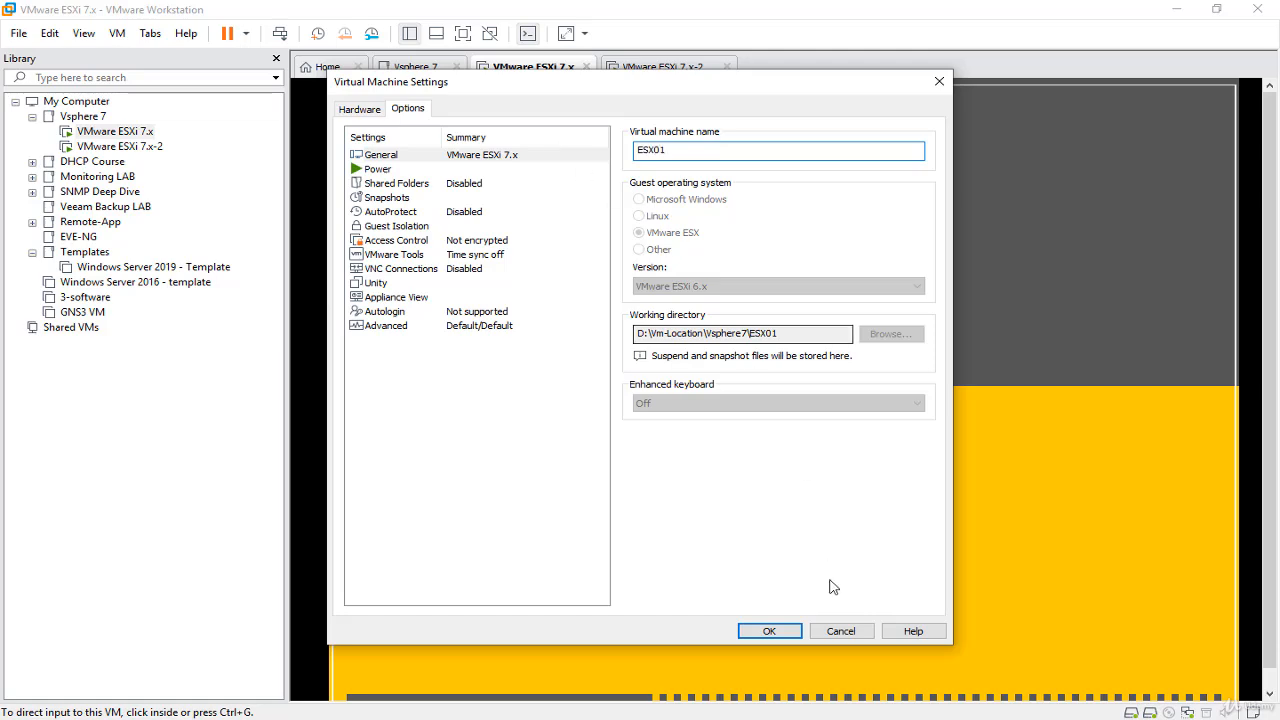
click(769, 631)
Rename the VMware ESXi 7.x-2 virtual machine as ESX02 in its settings
right_click(615, 66)
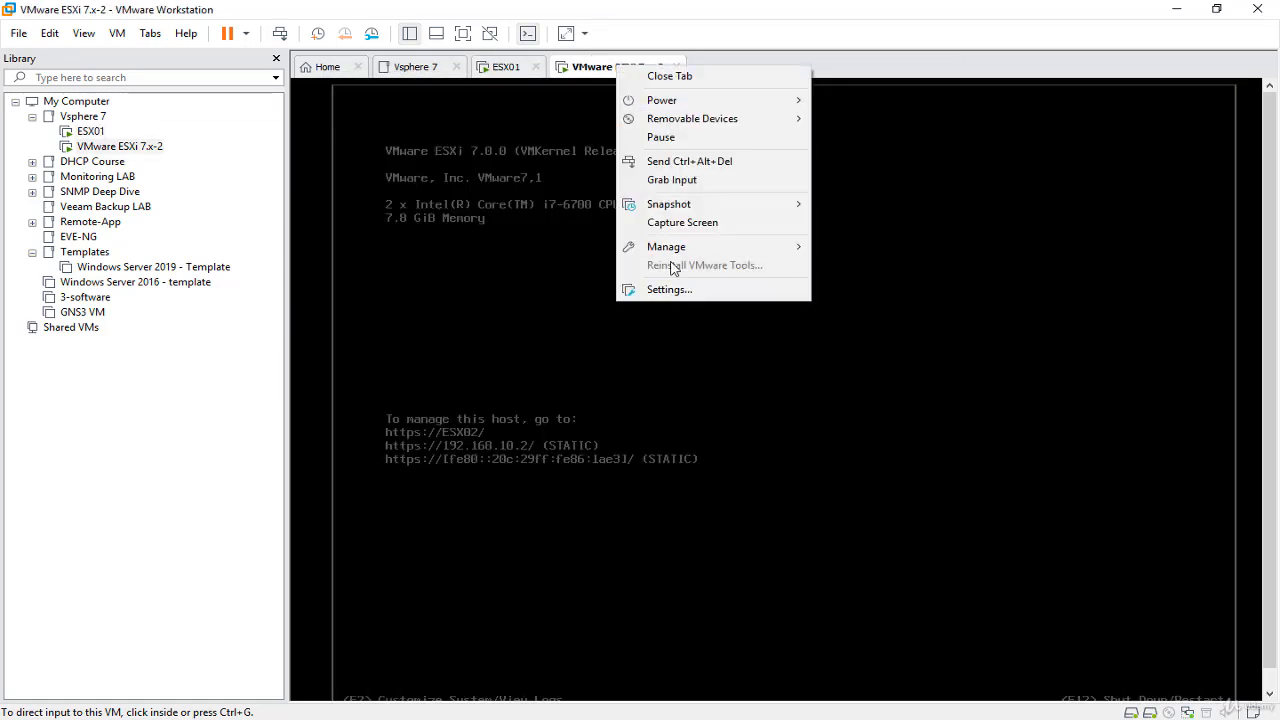
click(673, 285)
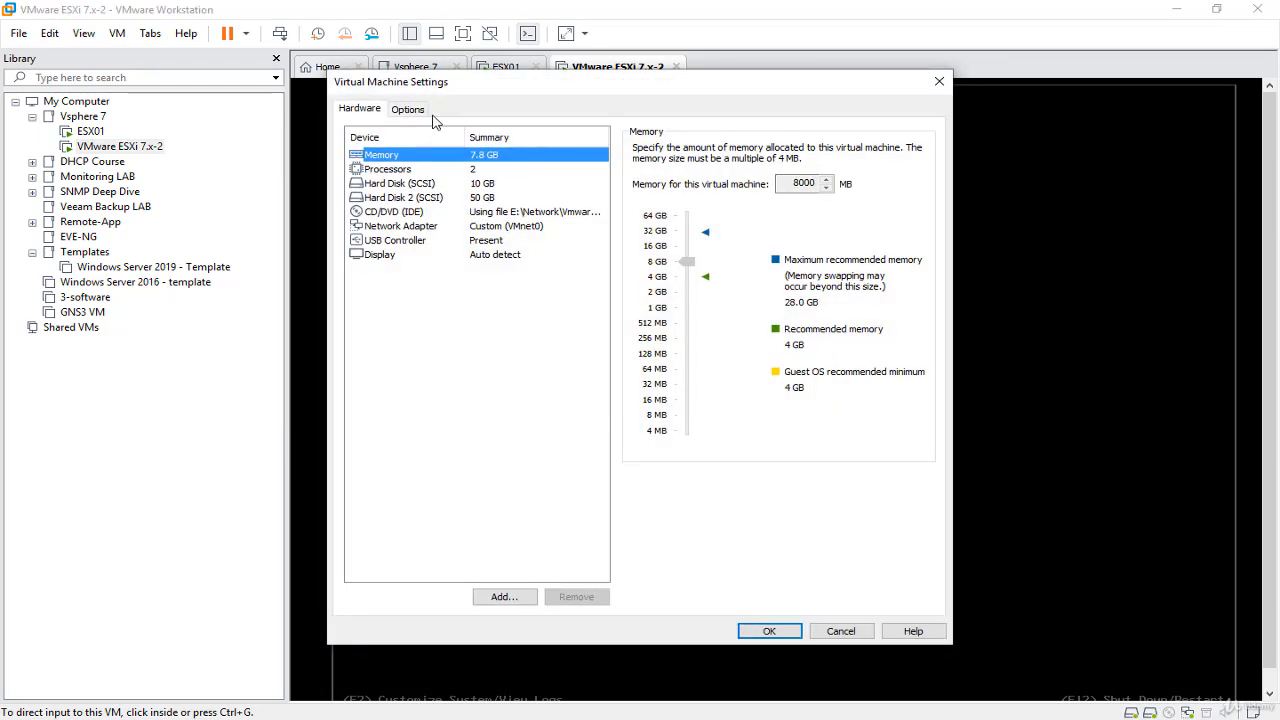
click(405, 110)
drag(914, 149, 512, 147)
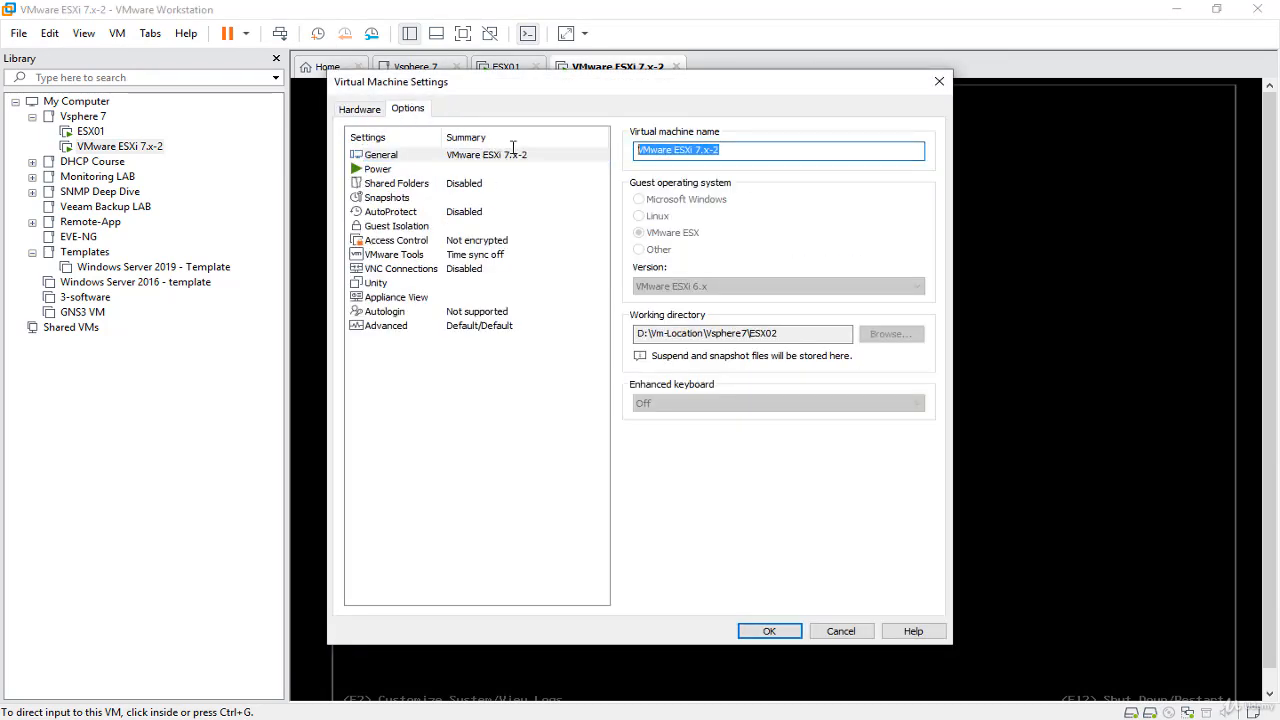
text(ESX02)
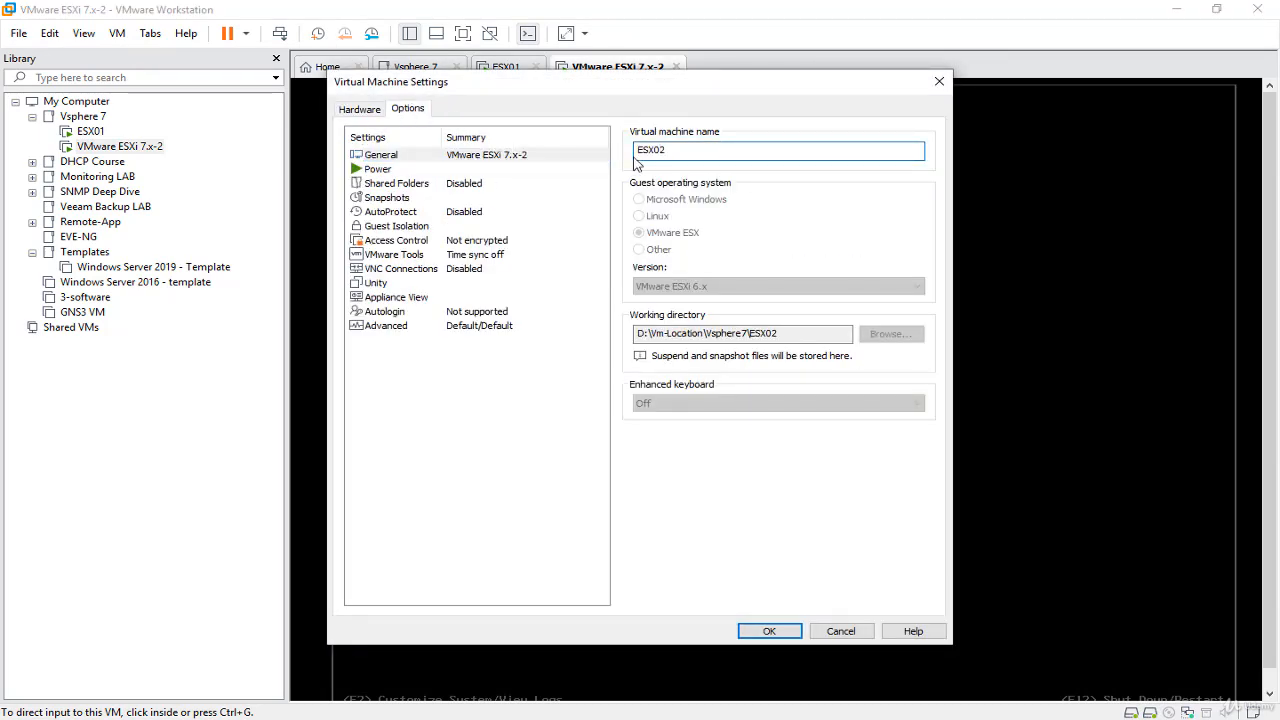
click(776, 632)
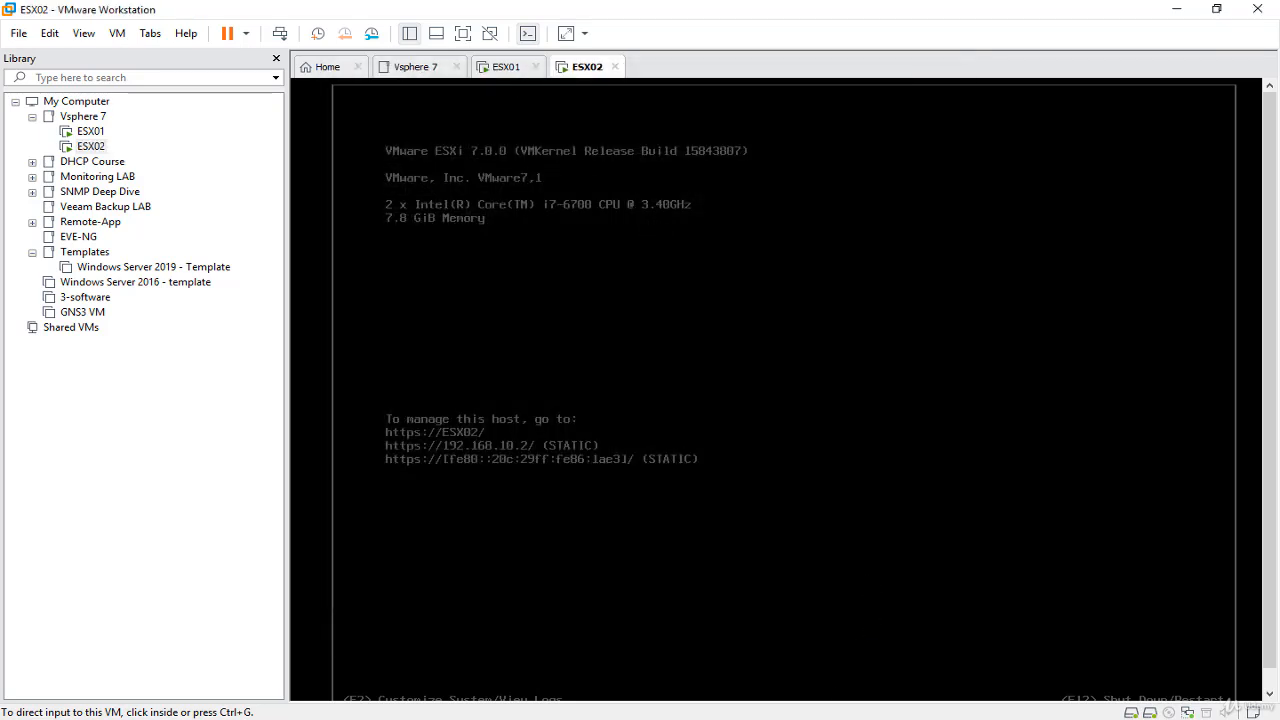
Restart the guest of the ESX02 virtual machine and return to the ESX01 console to check its boot progress
click(505, 70)
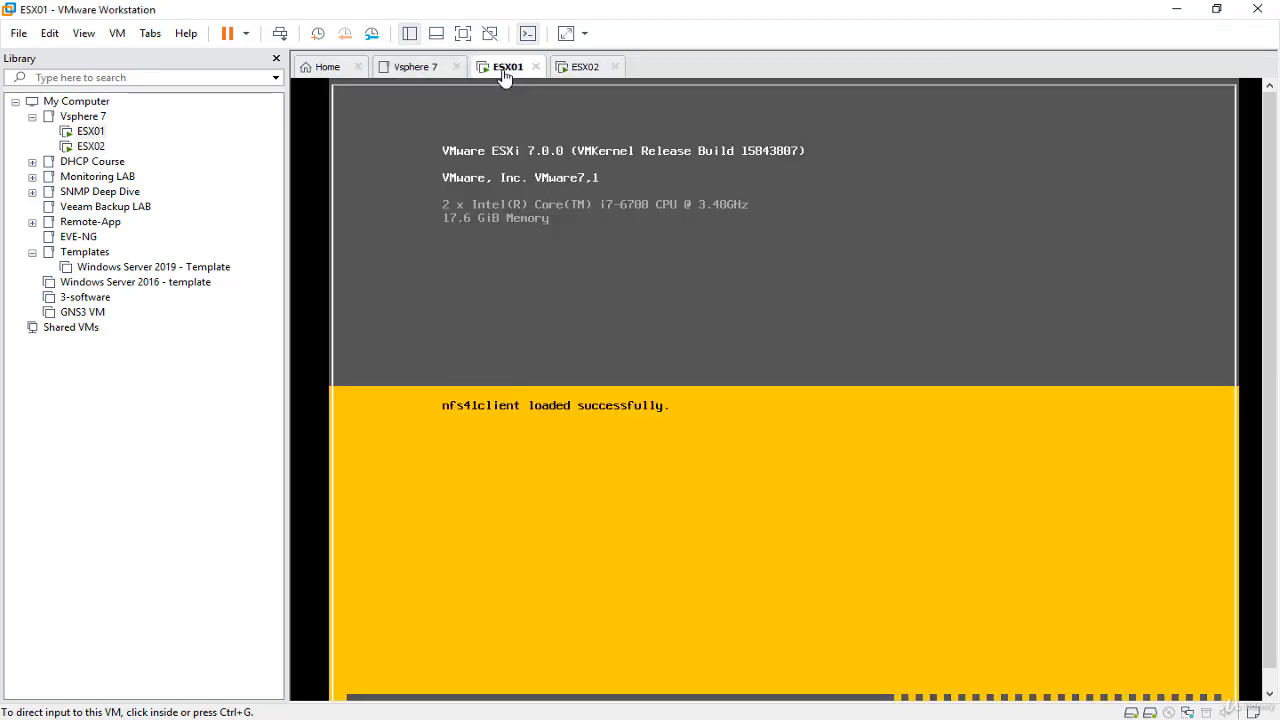
click(588, 70)
right_click(590, 75)
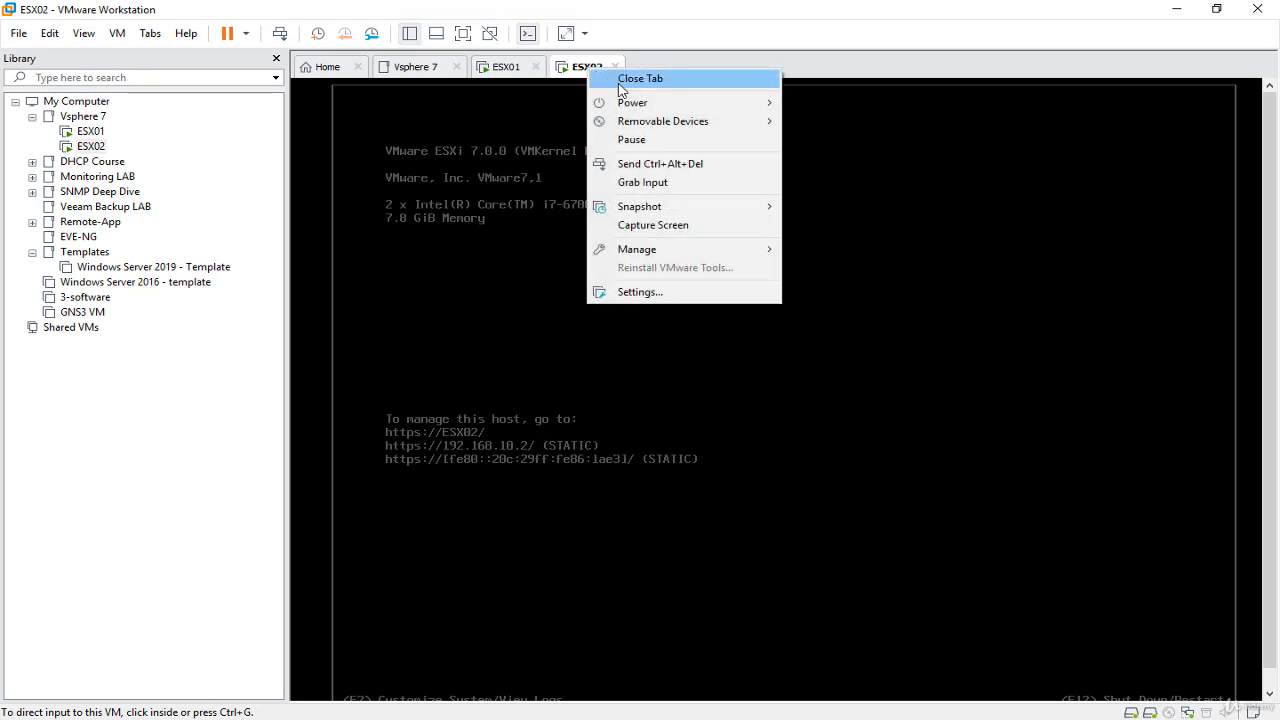
mouse_move(723, 106)
click(838, 158)
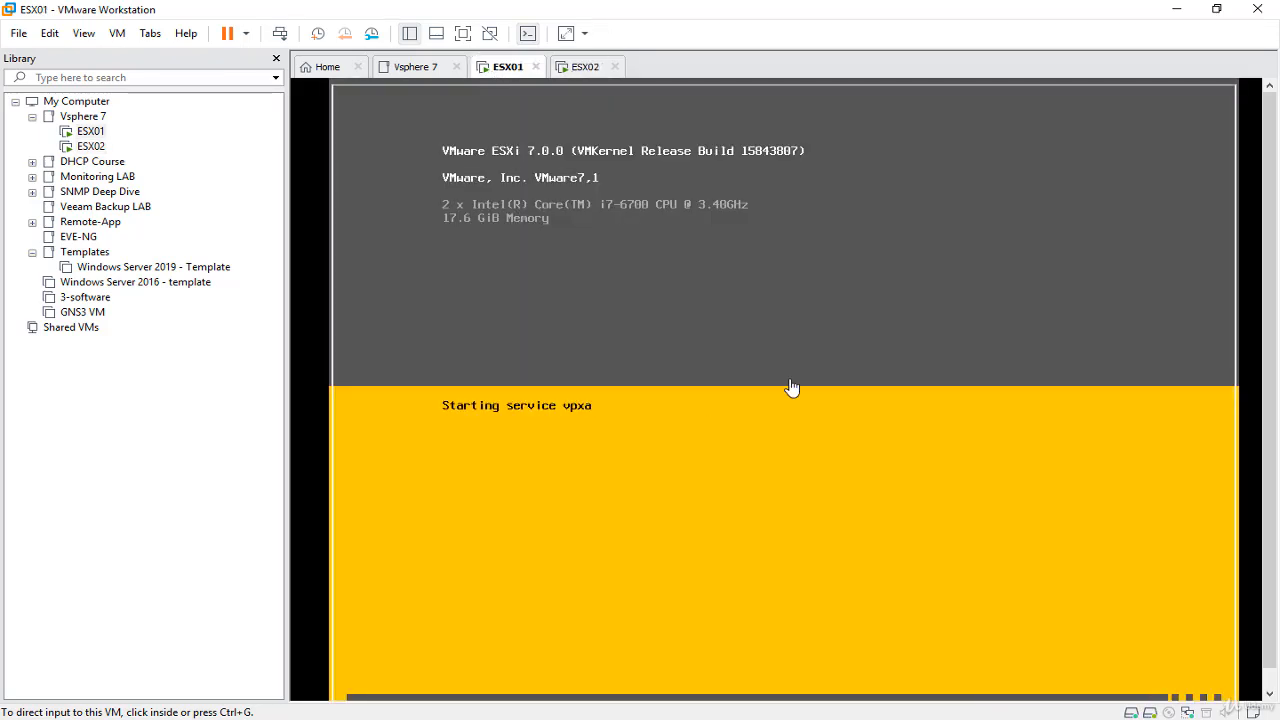
drag(1270, 279, 1271, 300)
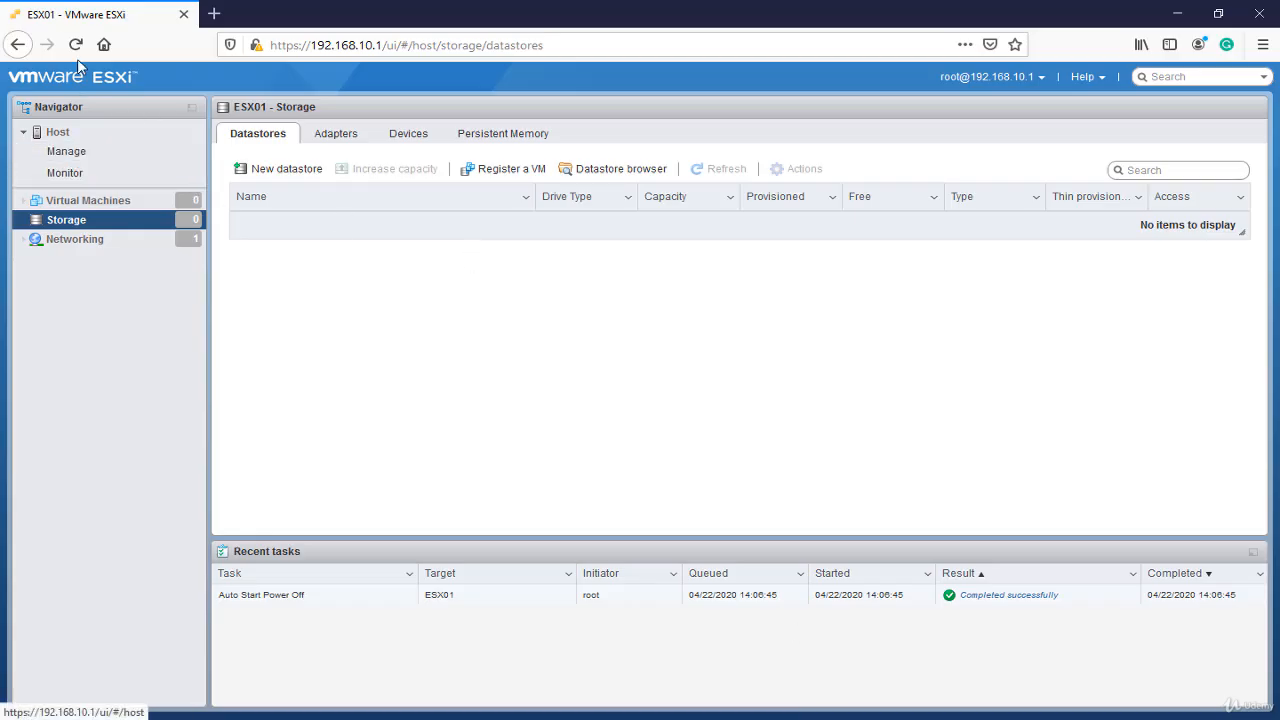
Switch to the browser, reload the ESX01 storage page, and start creating a new VMFS datastore
click(75, 44)
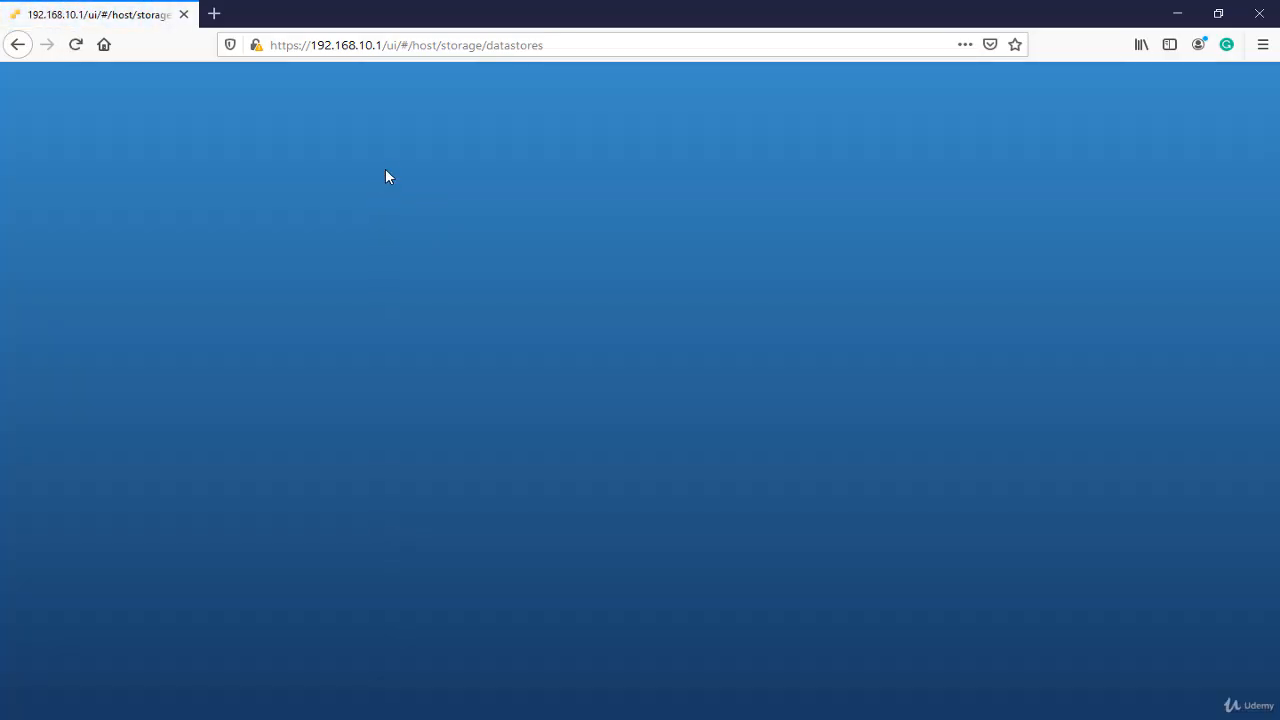
click(288, 422)
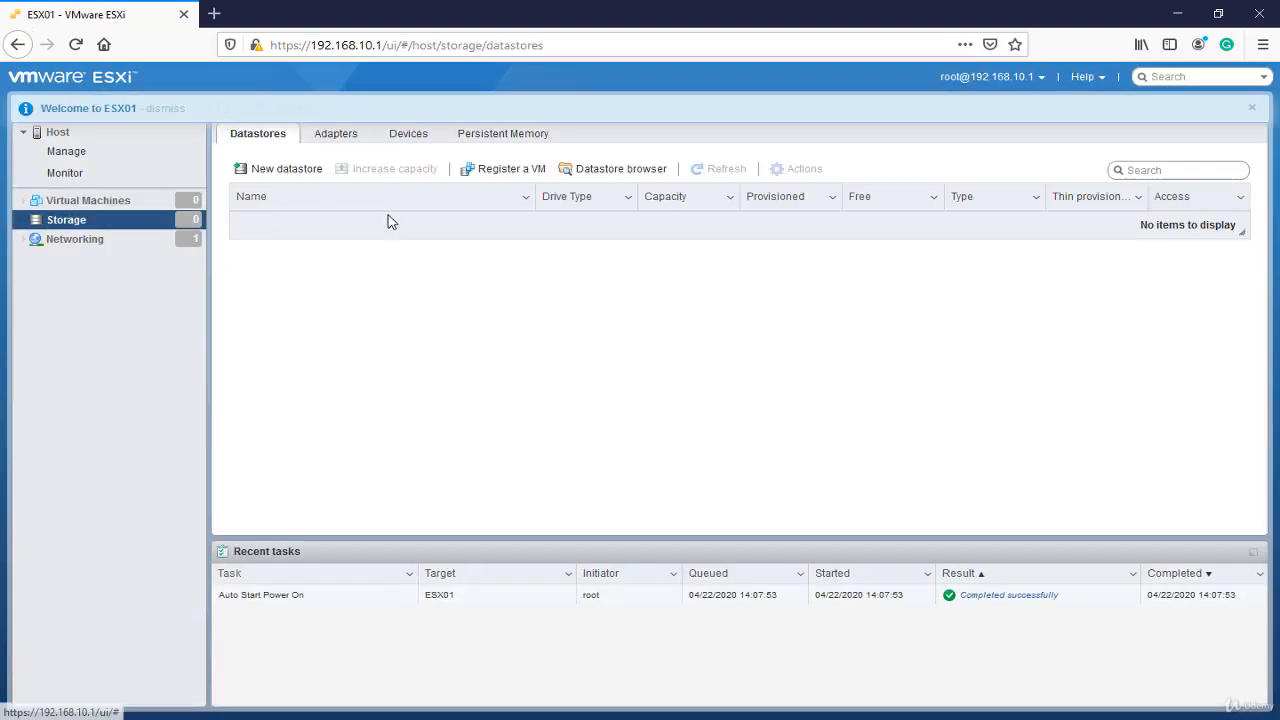
click(290, 172)
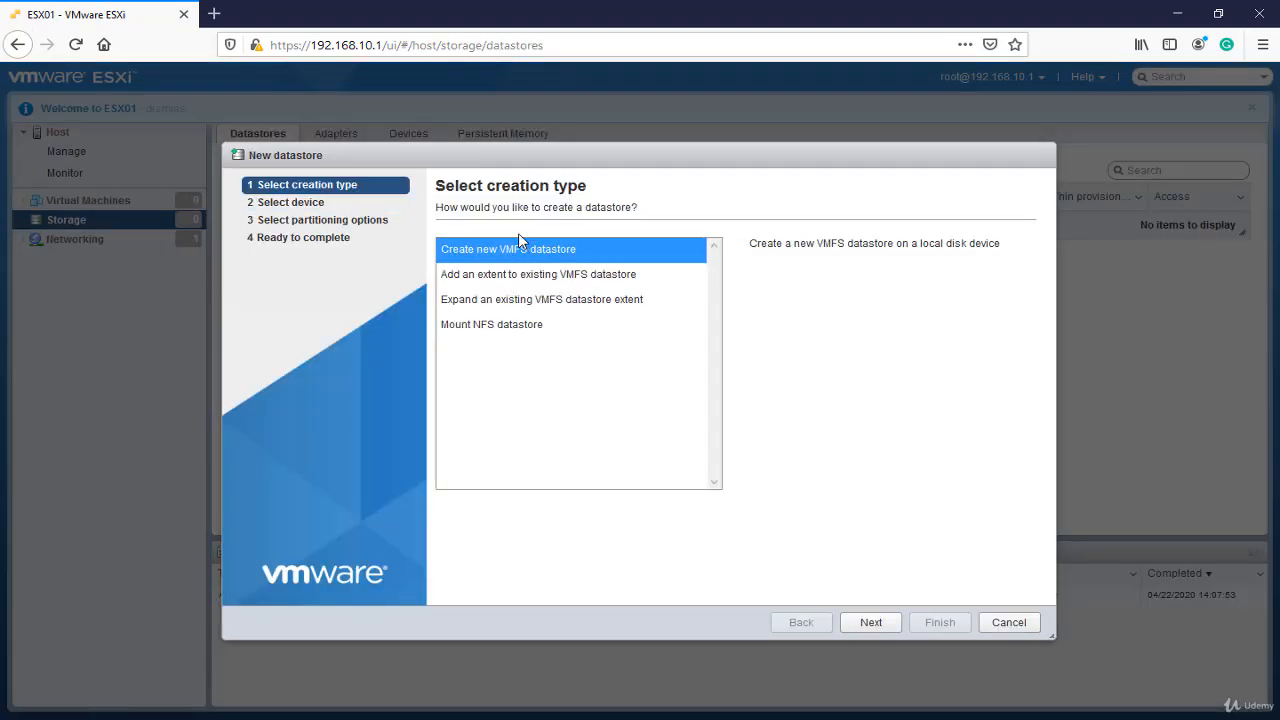
click(878, 623)
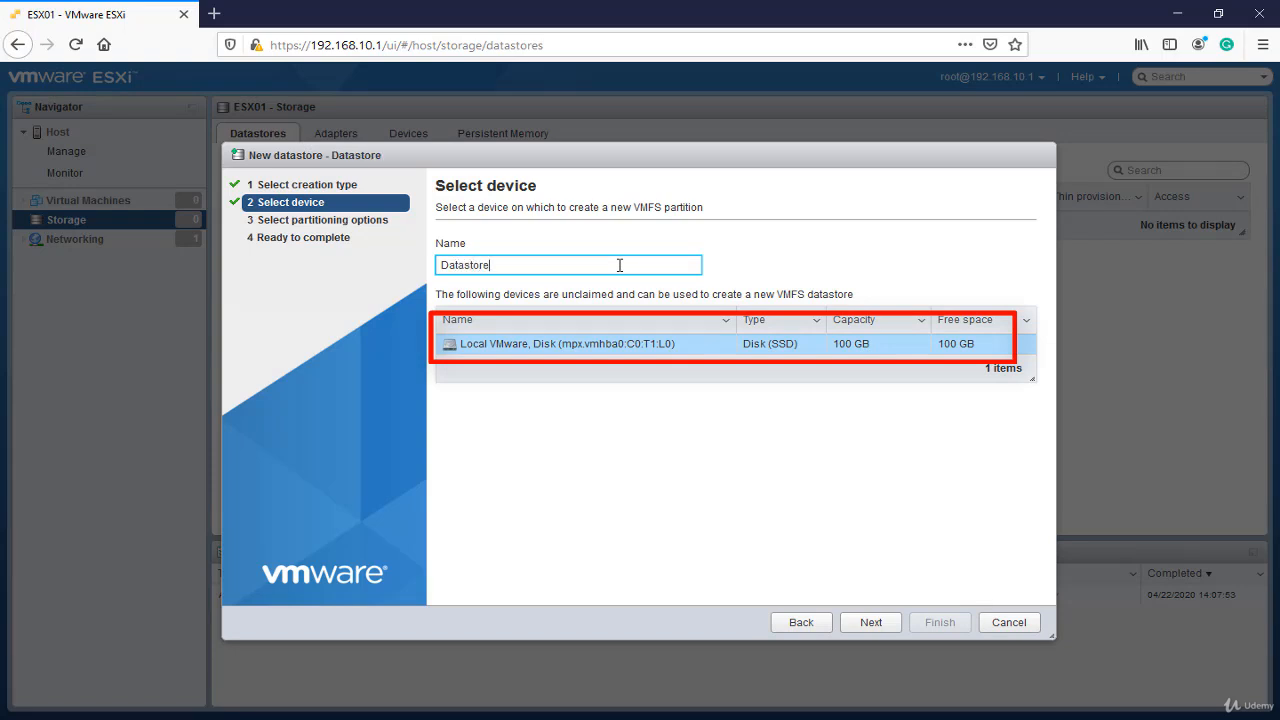
Create the datastore as Datastore1 on the 100 GB local disk, using the full disk with VMFS 6, and accept erasing its contents
text(1)
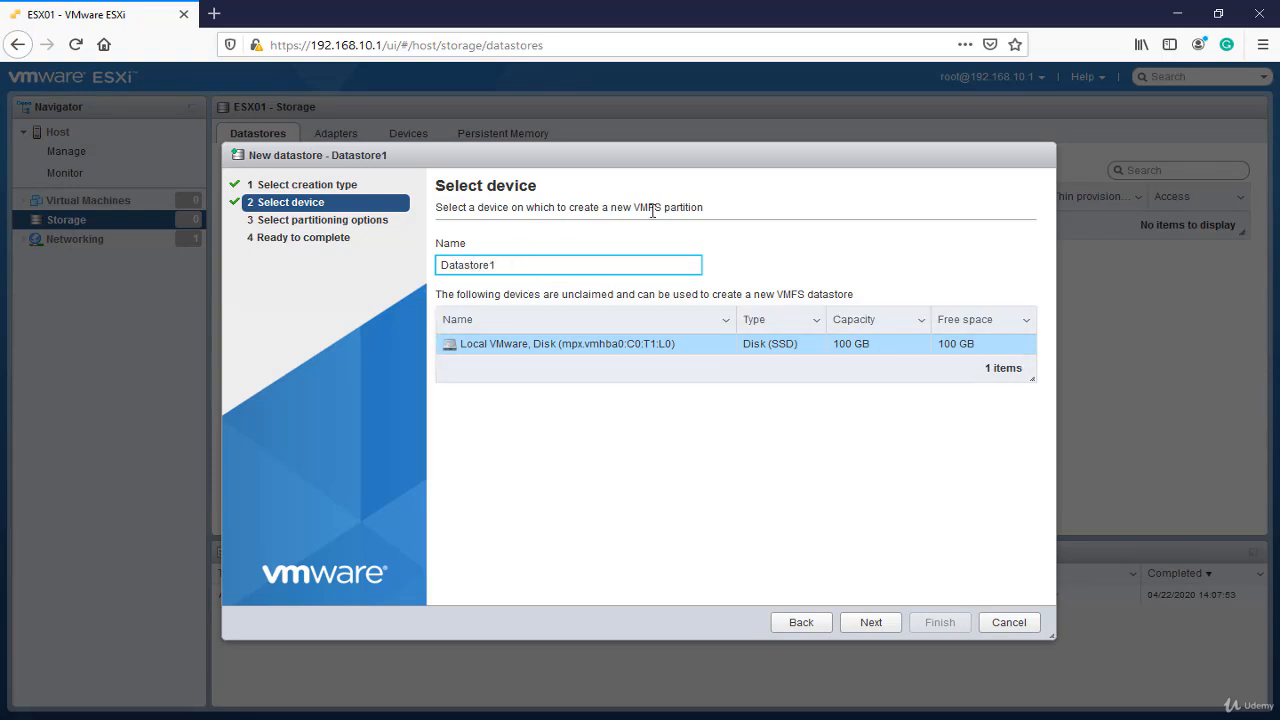
click(887, 632)
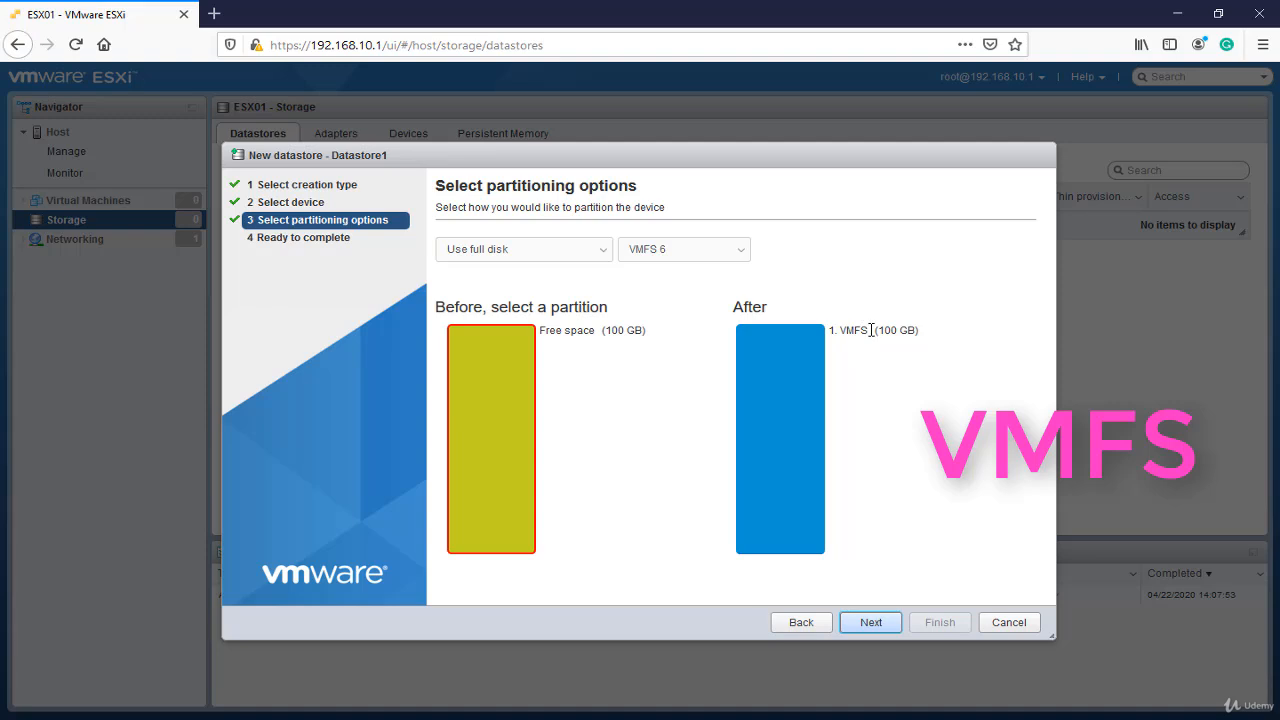
click(884, 624)
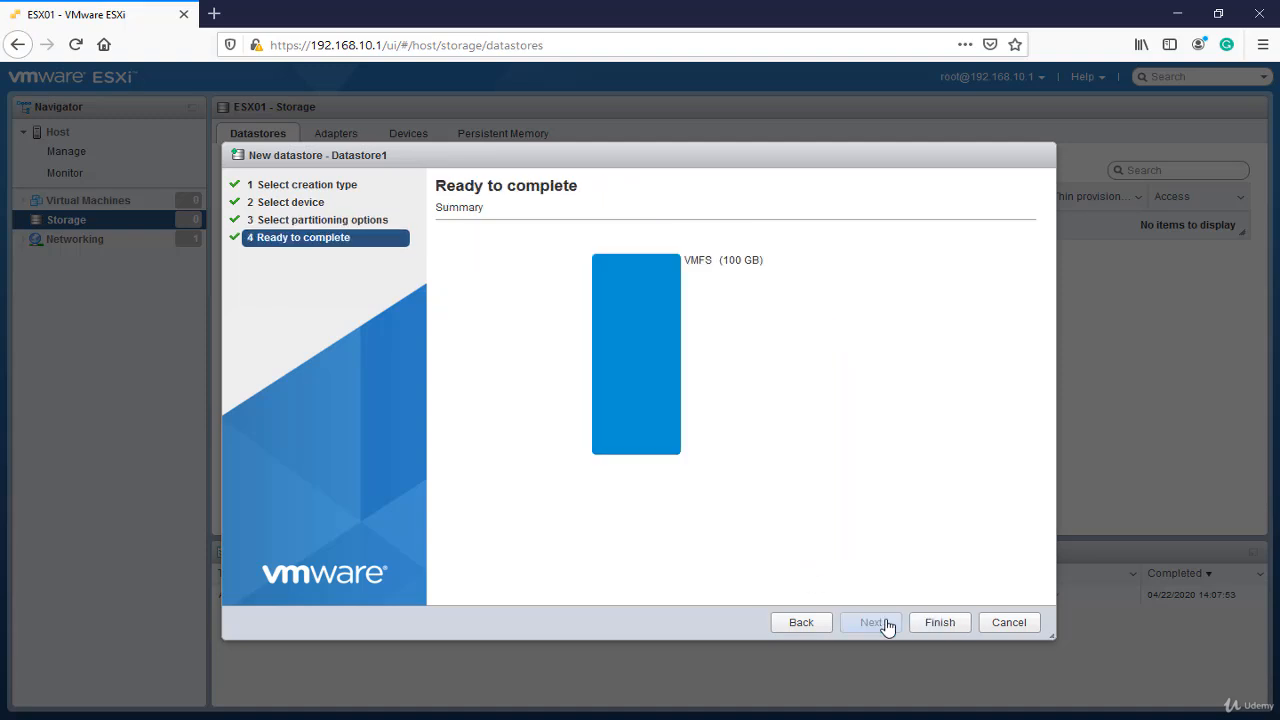
click(937, 622)
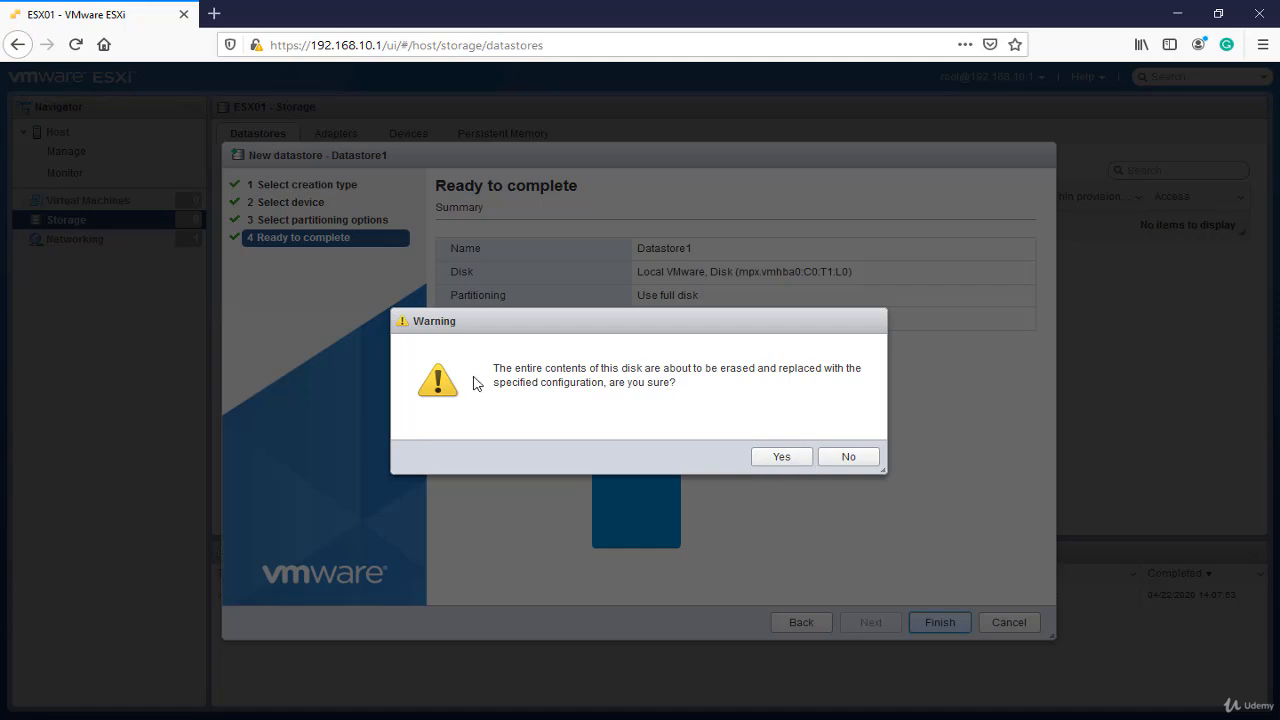
drag(603, 368, 773, 458)
click(778, 457)
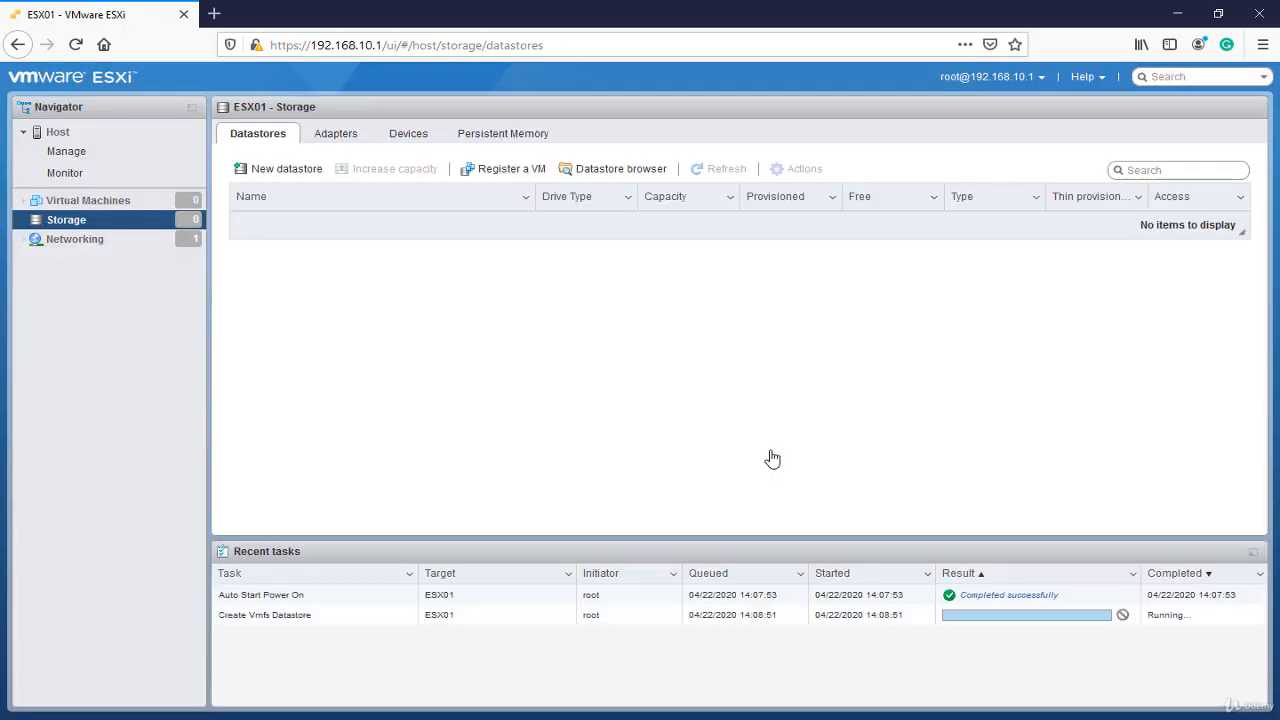